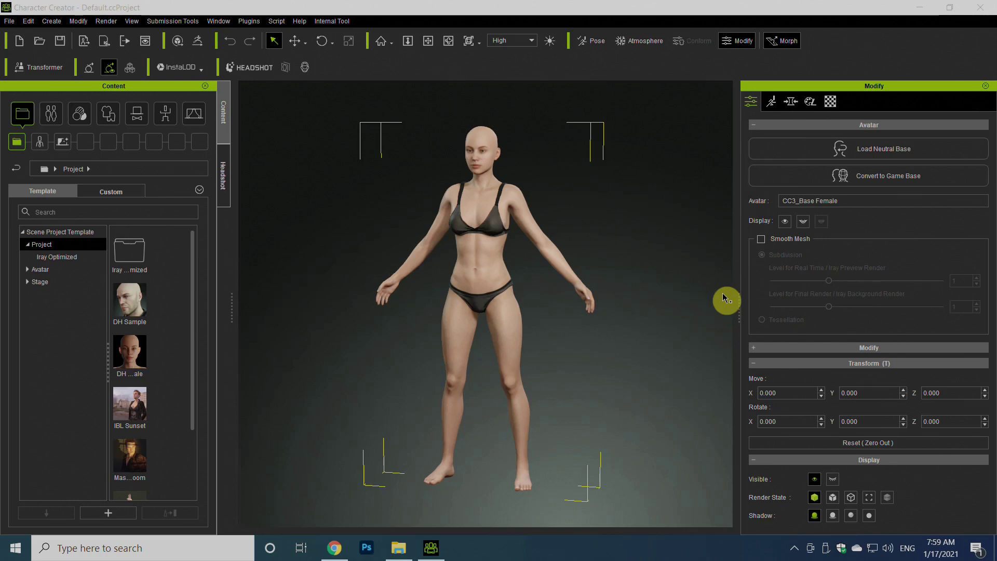
- Review the Character Creator Headshot product page and a Pinterest pin in Chrome
click(548, 262)
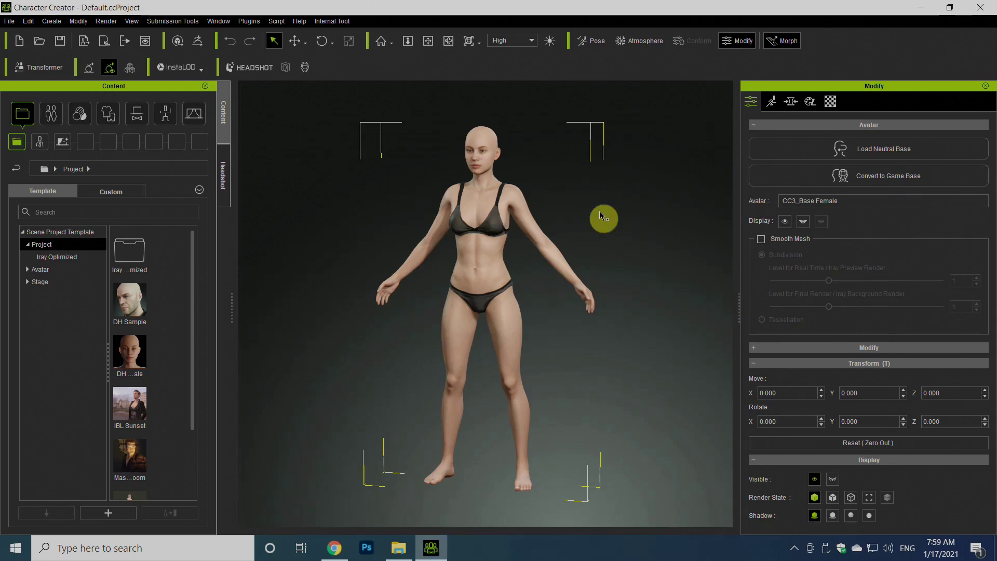
click(335, 548)
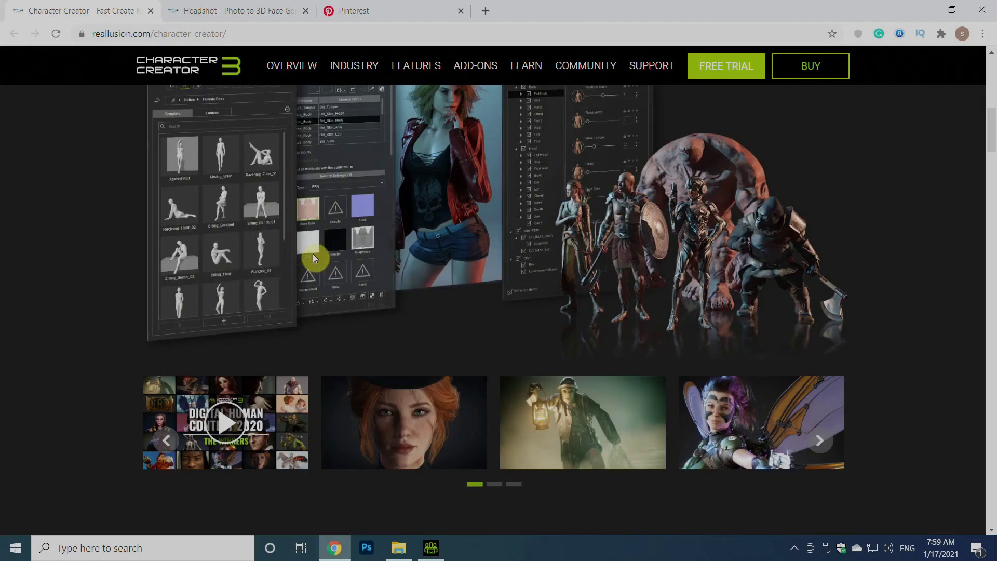
click(237, 7)
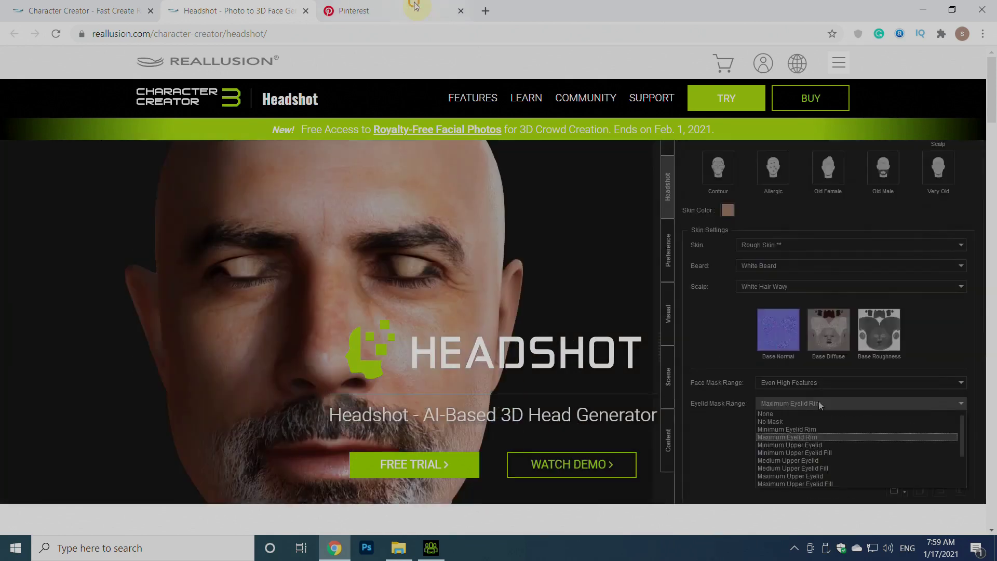
click(410, 10)
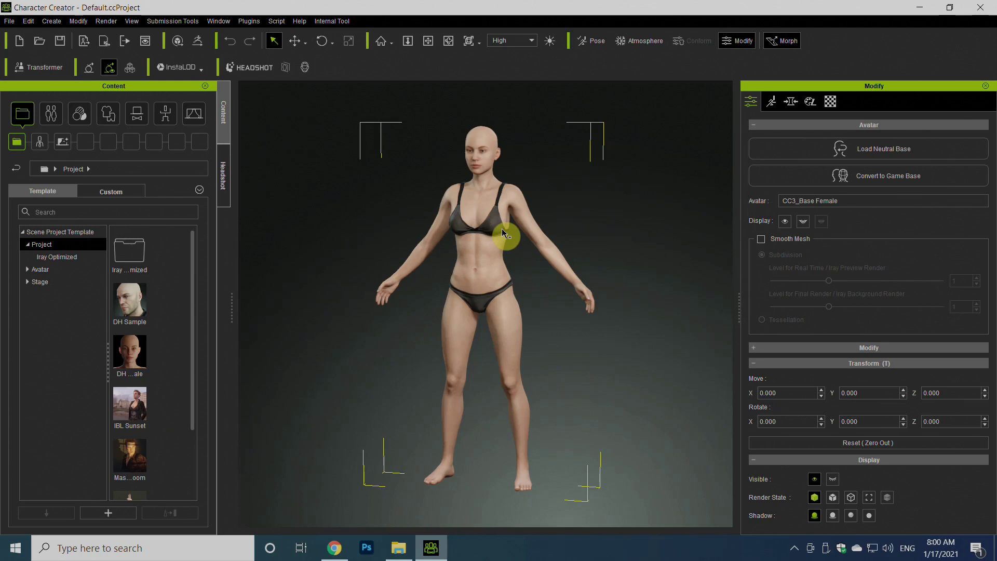
- Open the Headshot panel, compare AUTO and PRO modes, and leave PRO selected
click(224, 179)
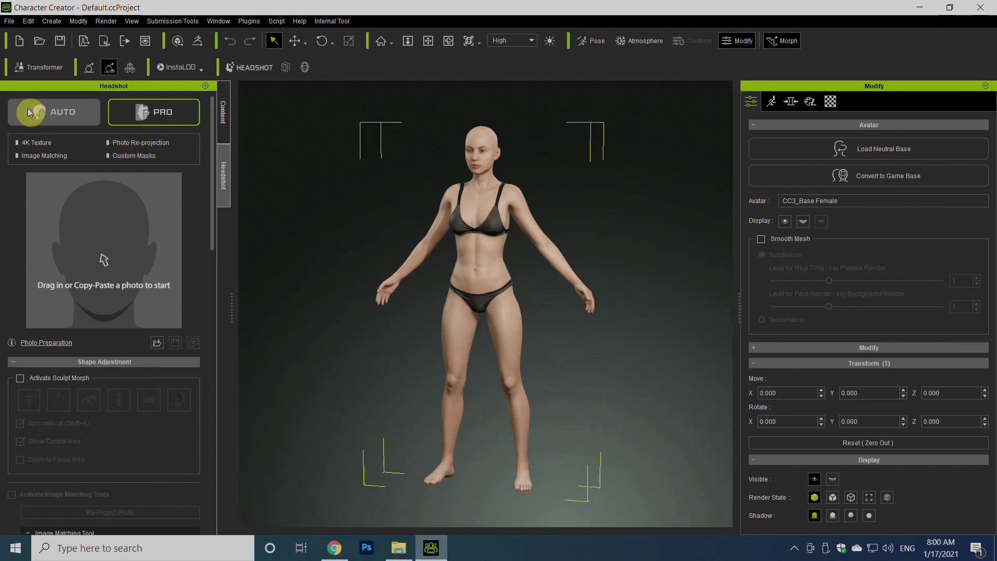
click(56, 111)
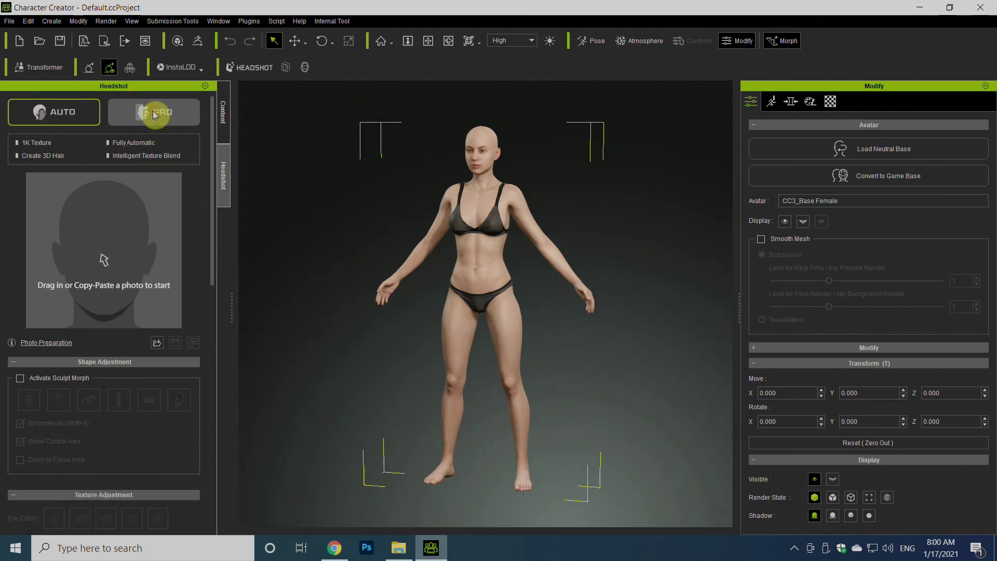
click(154, 112)
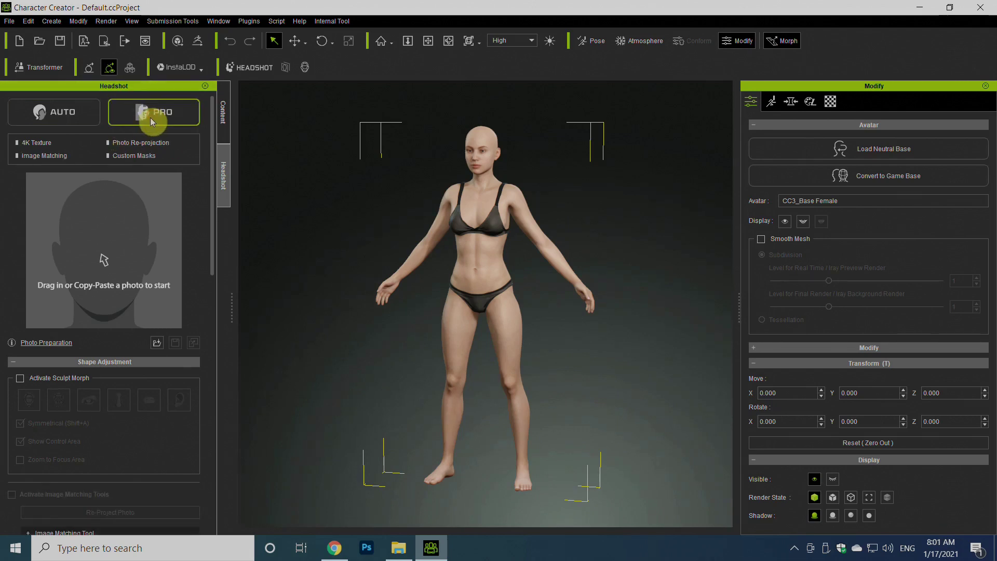
click(67, 120)
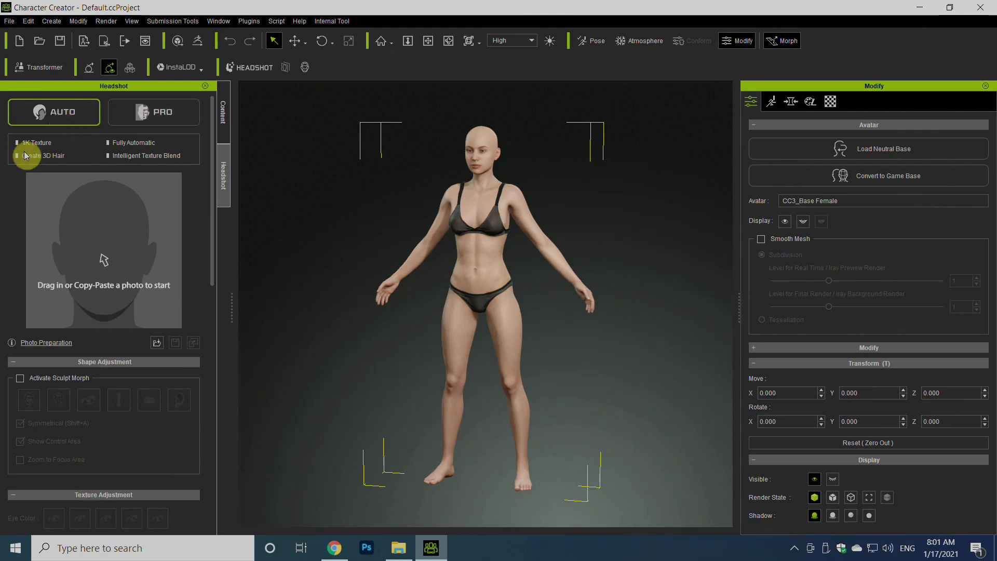
click(150, 111)
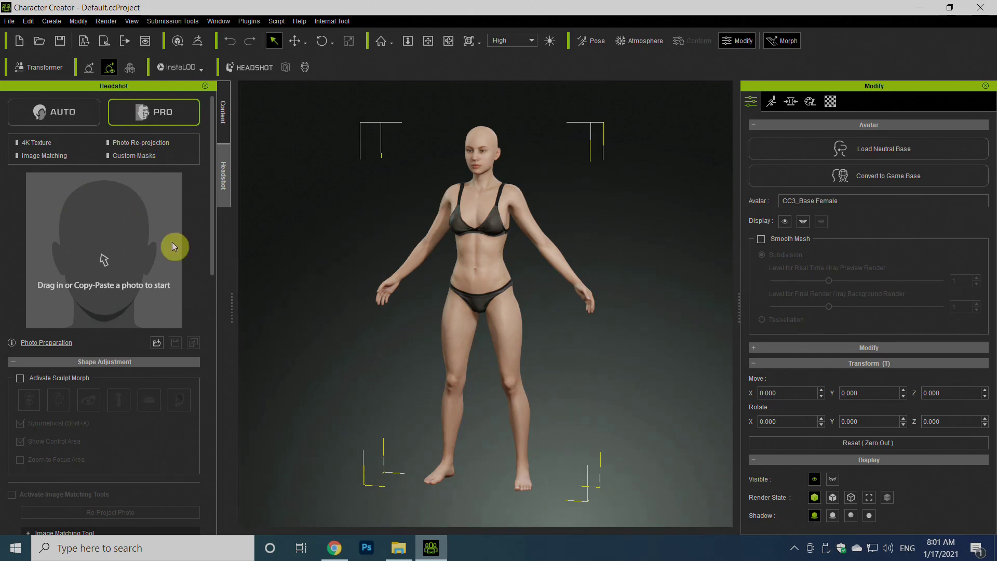
click(60, 108)
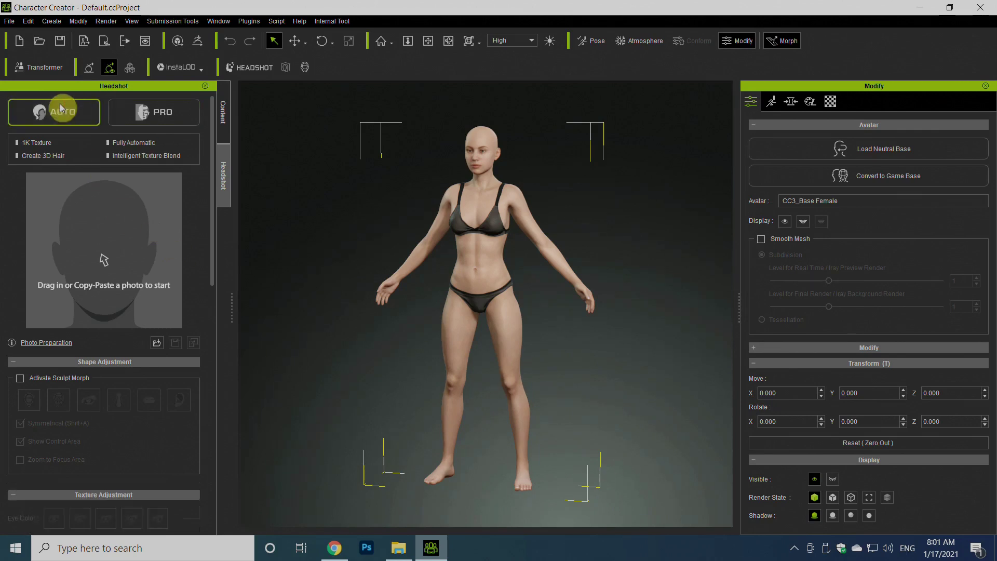
click(159, 112)
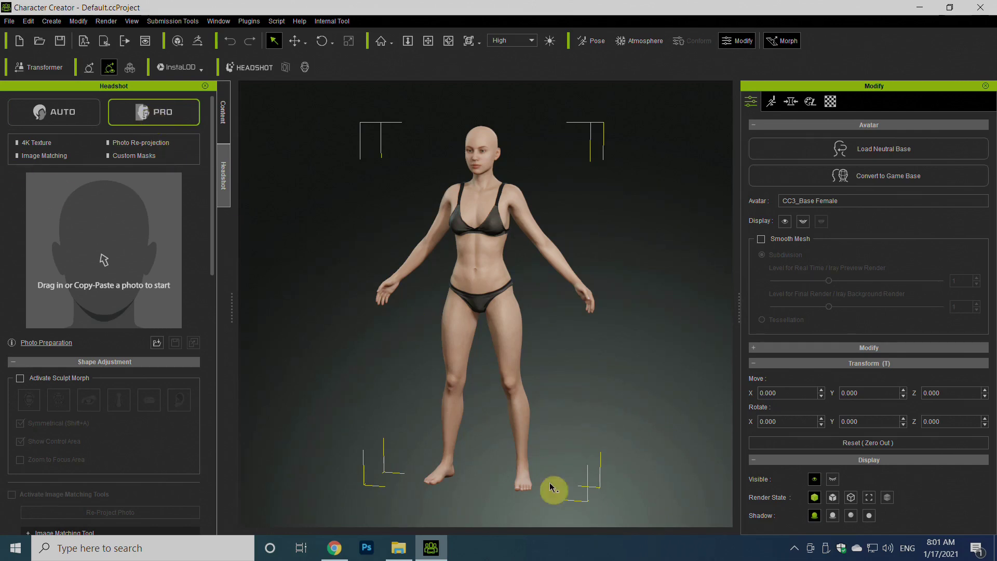
- Load the portrait photo into Headshot, pick Male body and Beard and Scalp skin, and generate
click(398, 548)
drag(211, 131, 123, 287)
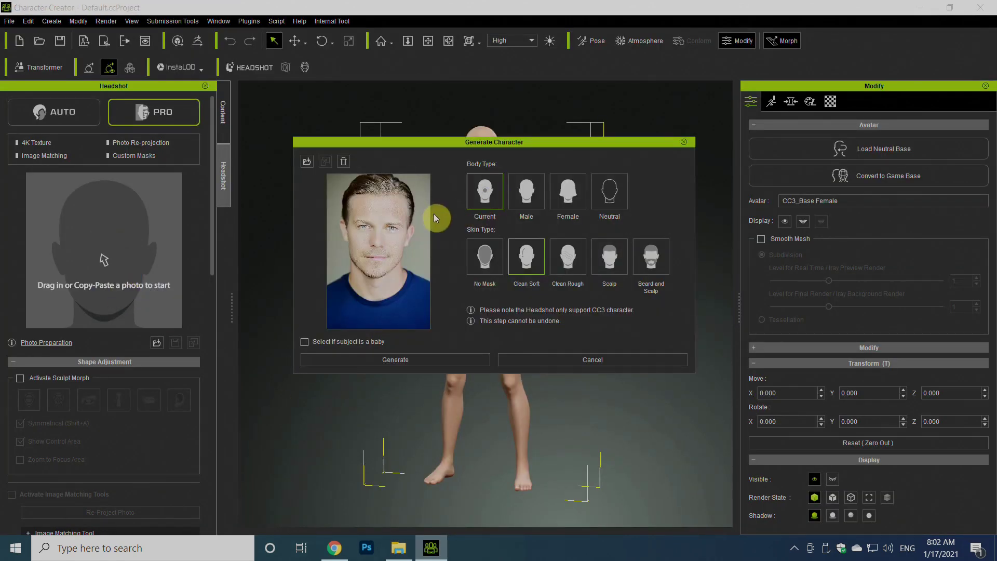
click(522, 201)
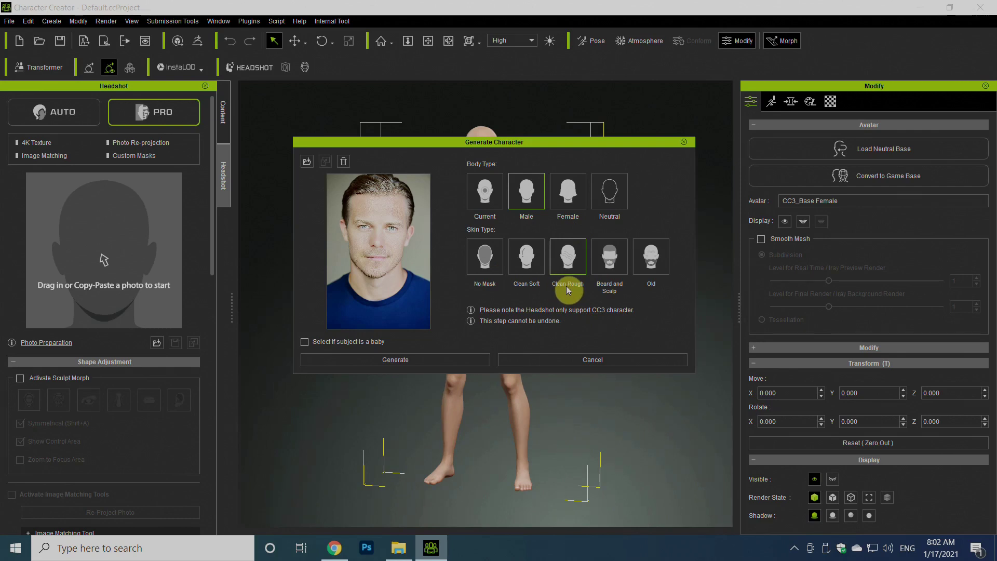
click(610, 255)
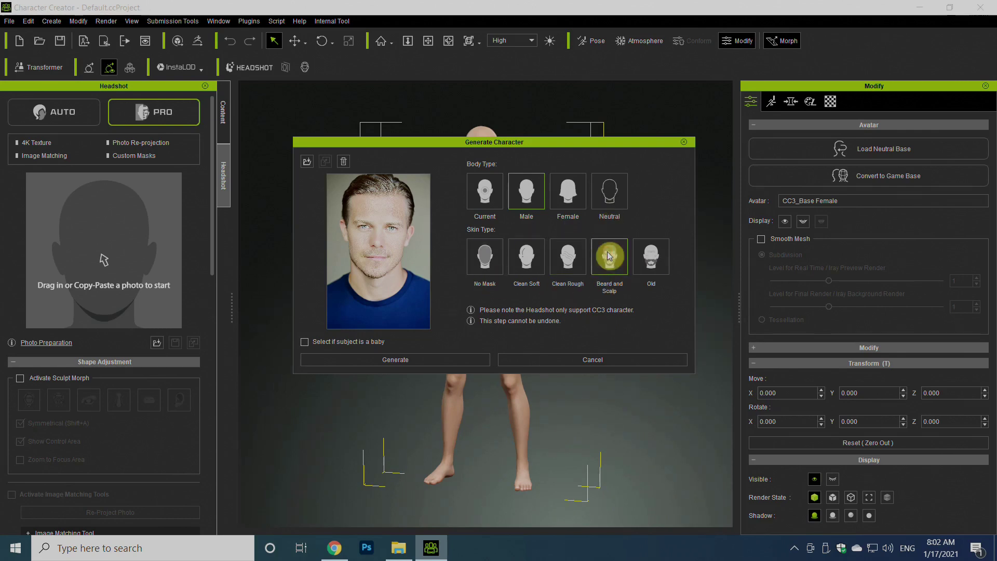
click(395, 362)
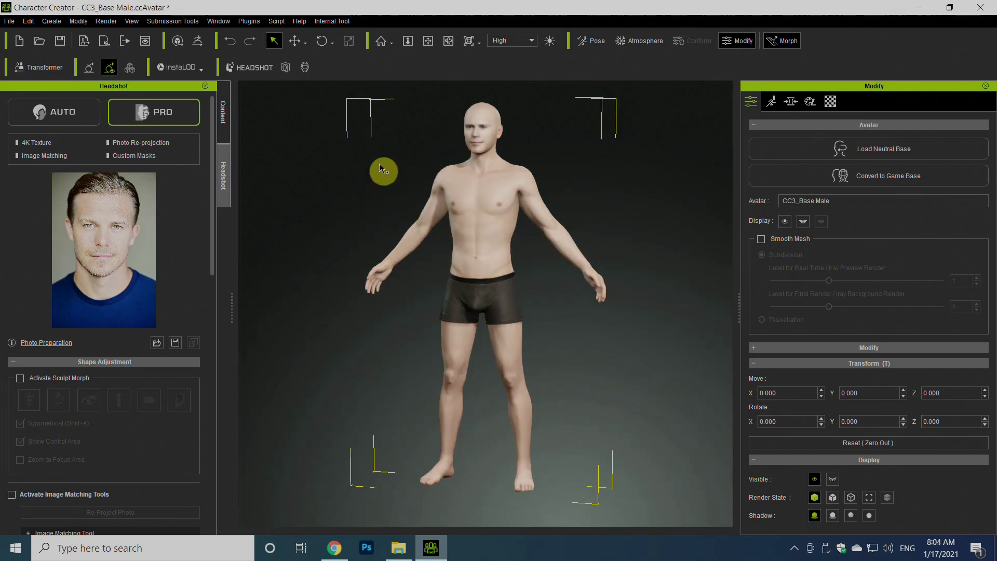
click(429, 41)
drag(468, 100, 446, 245)
scroll(483, 223, up, 3)
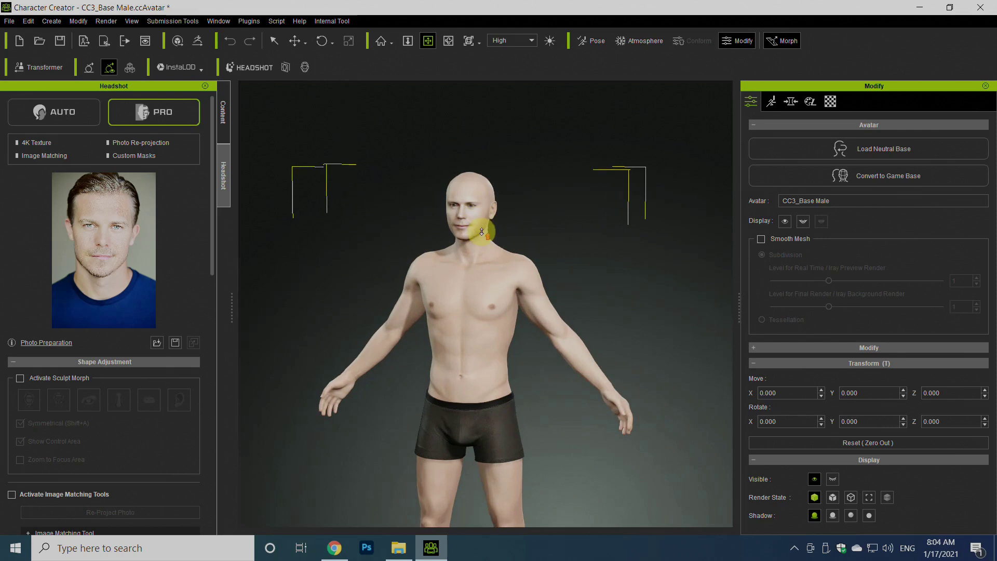
scroll(476, 216, up, 3)
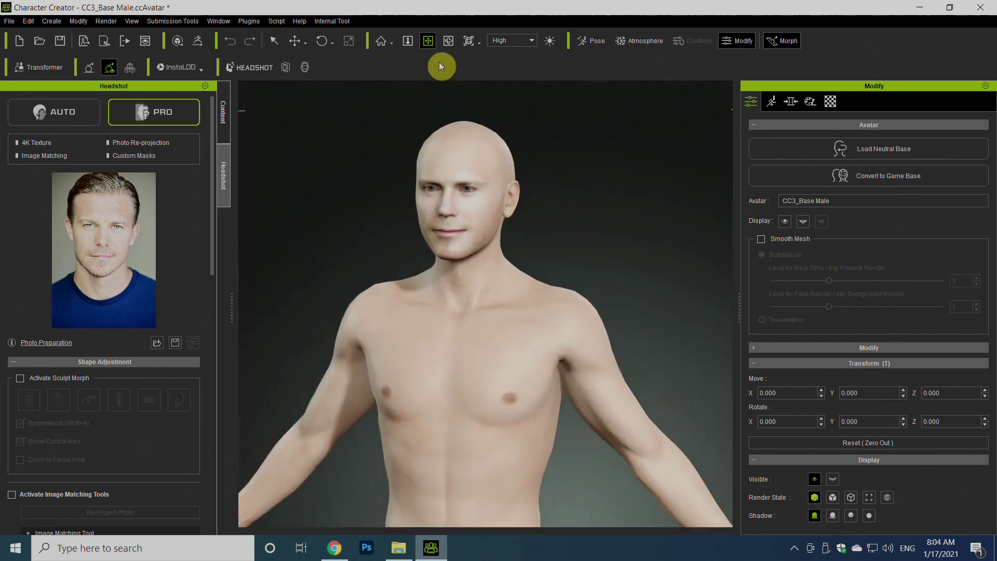
click(448, 41)
drag(394, 185, 461, 170)
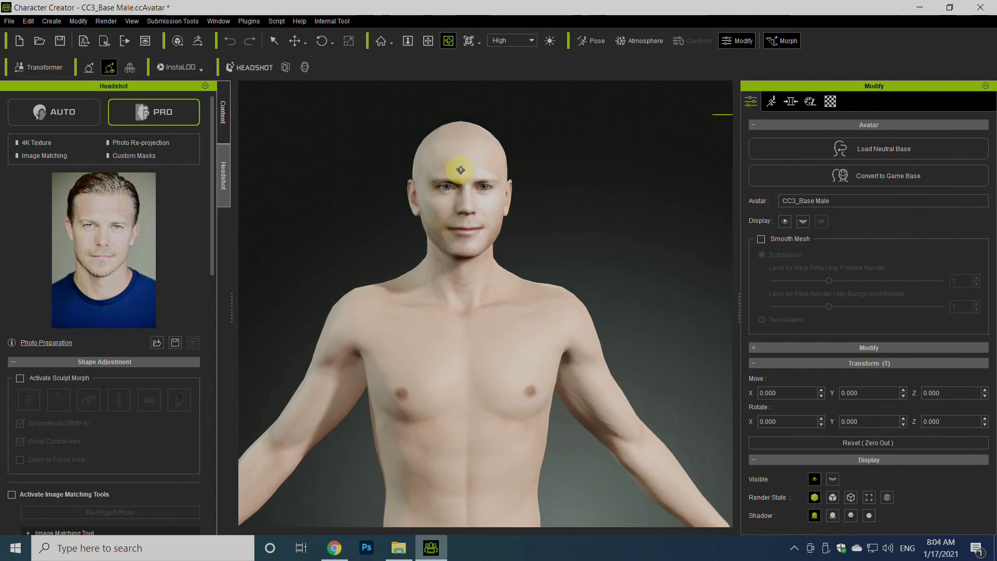
scroll(458, 210, up, 5)
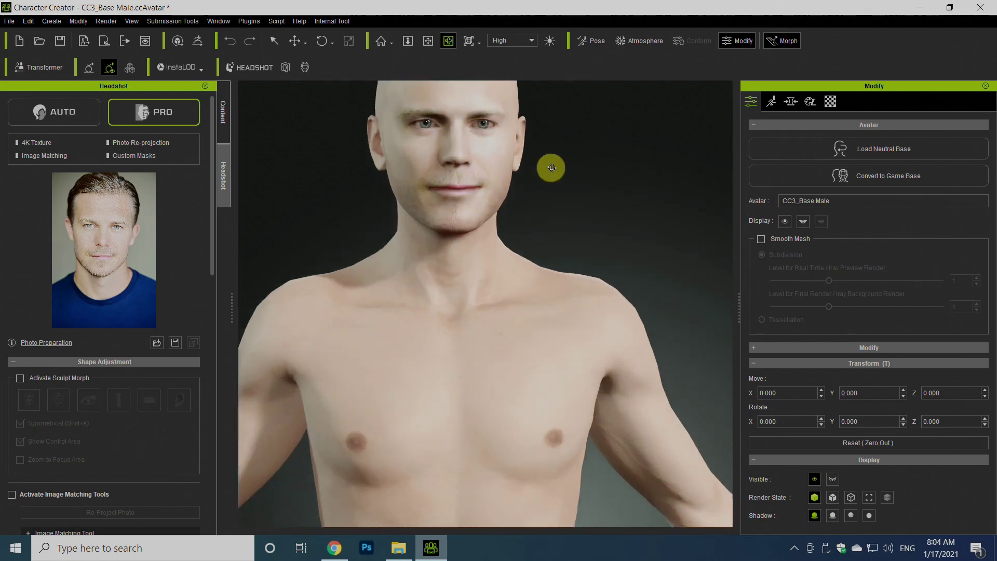
drag(625, 239, 586, 203)
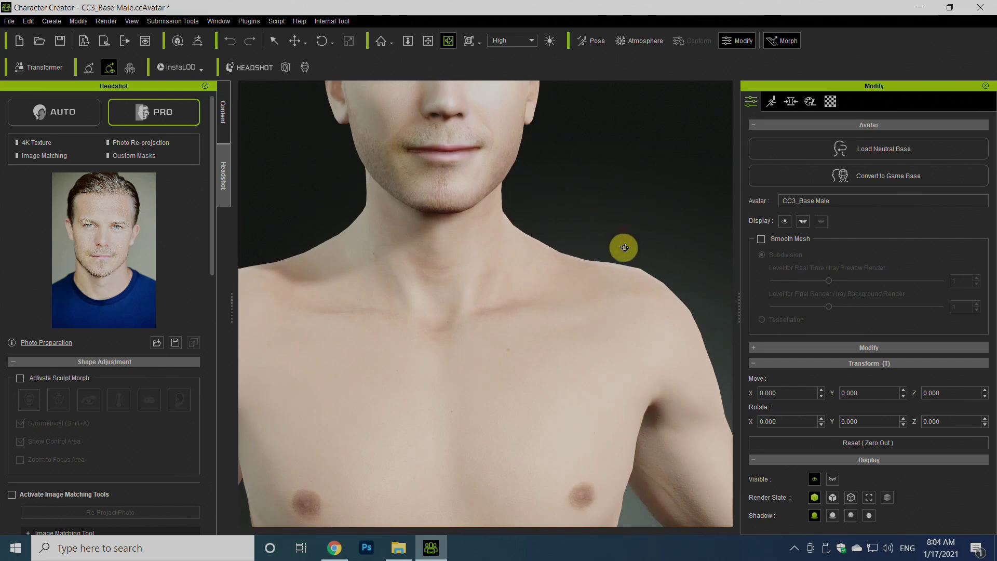
drag(621, 247, 532, 230)
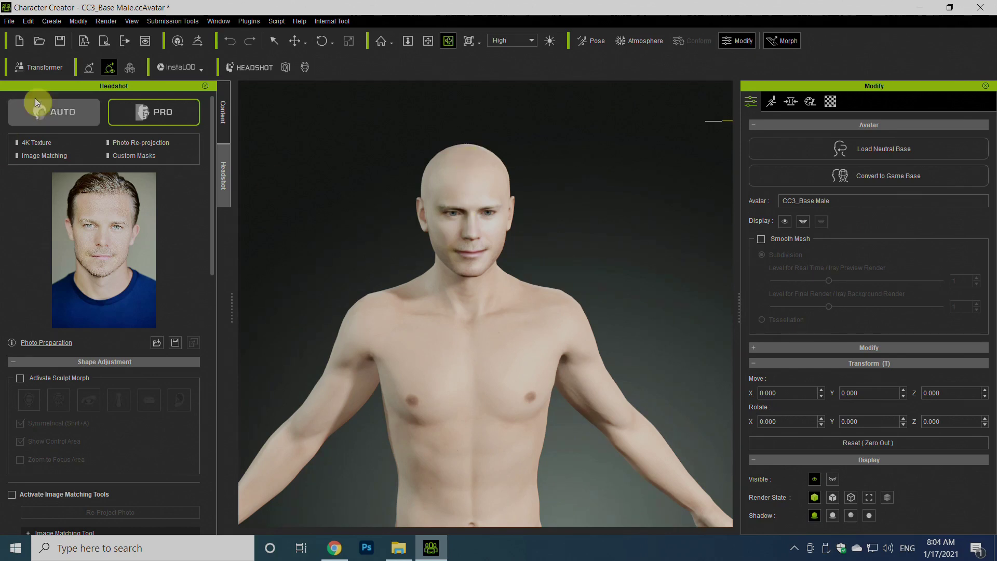
- Put the plaid Shirt_D from Cloth Template > Shirts on the man, then reselect the avatar
click(226, 109)
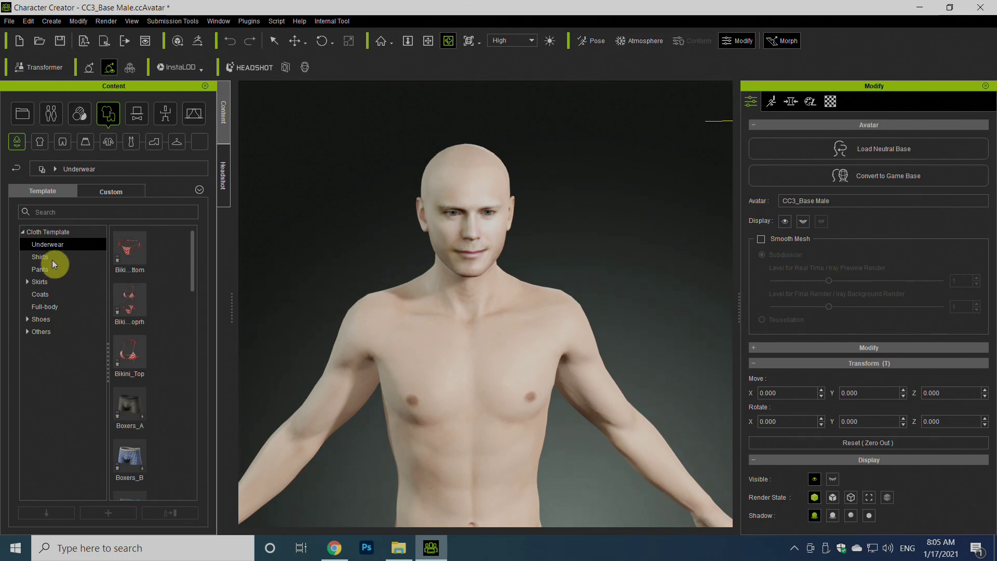
click(37, 257)
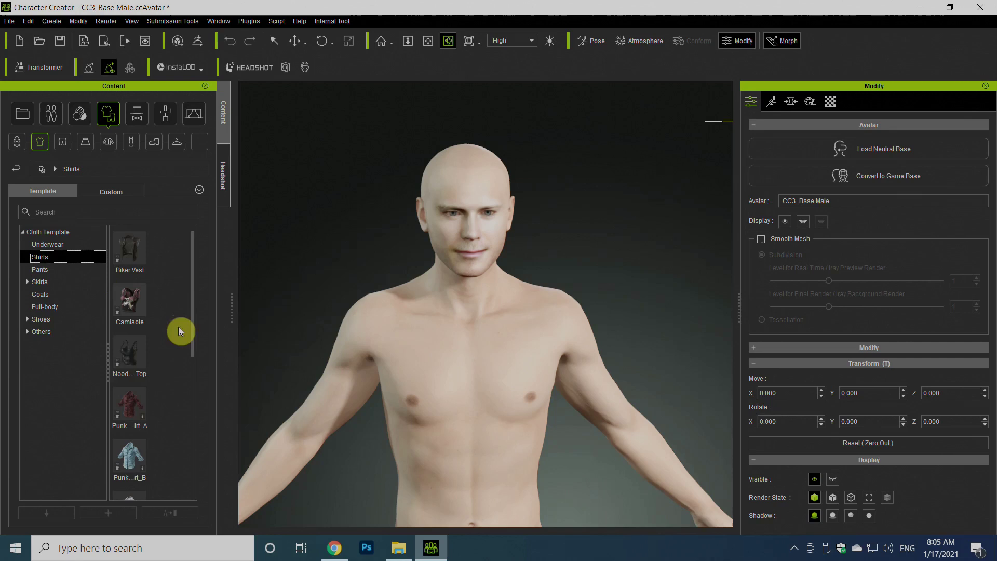
scroll(154, 350, down, 5)
drag(127, 370, 438, 358)
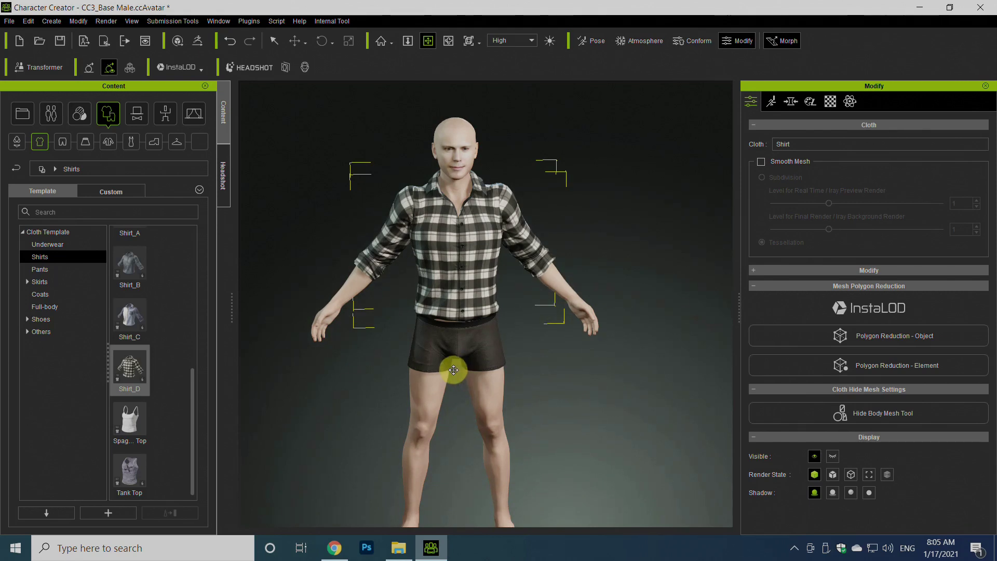
click(474, 390)
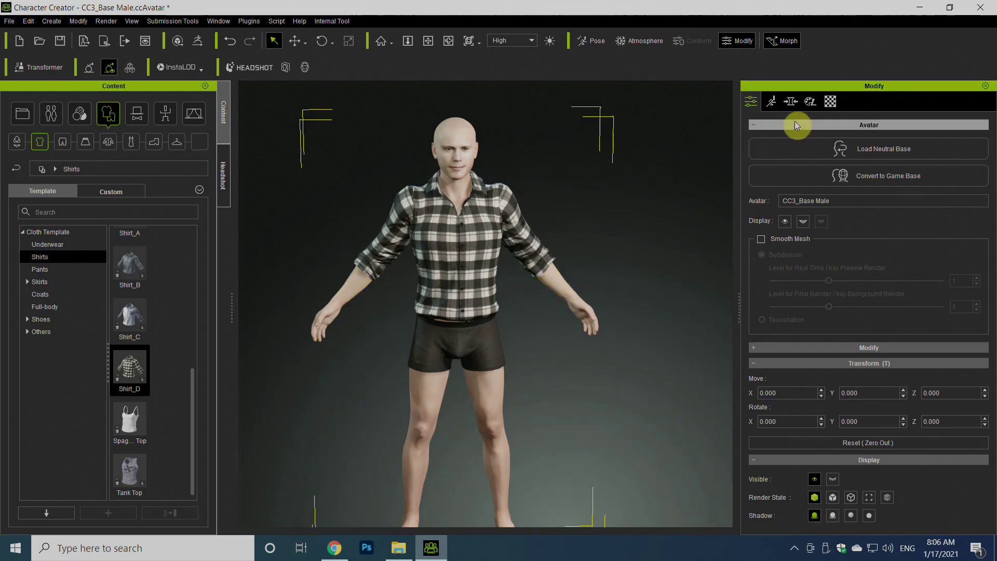
- Set the Body > Arm Length morph slider to -40
click(793, 103)
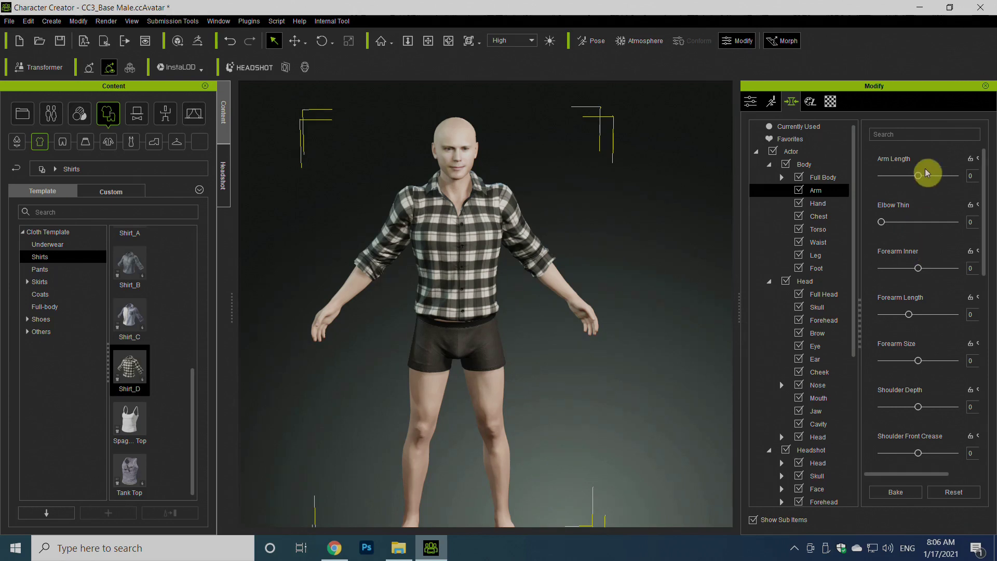
drag(921, 176, 841, 224)
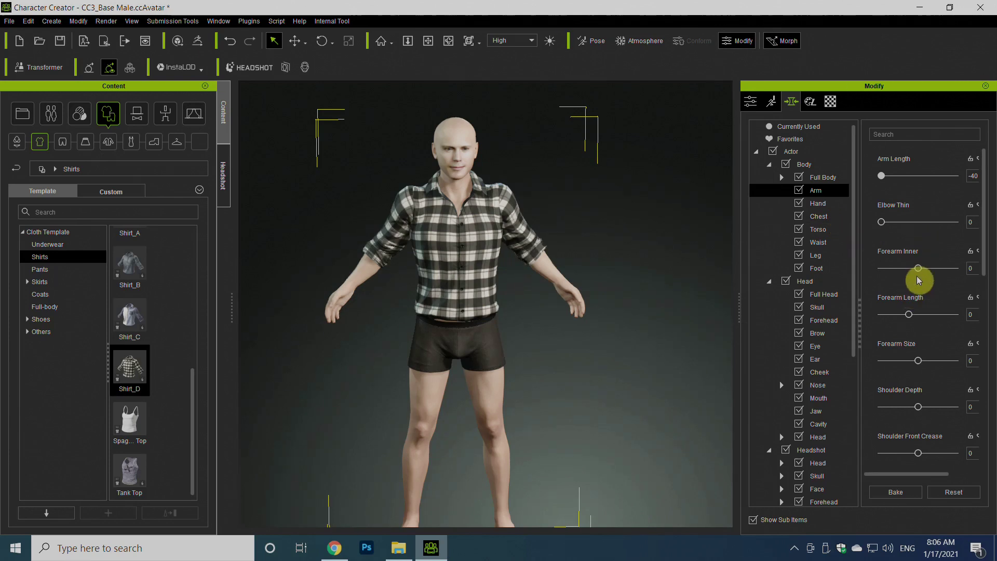
scroll(922, 353, down, 3)
scroll(923, 357, down, 3)
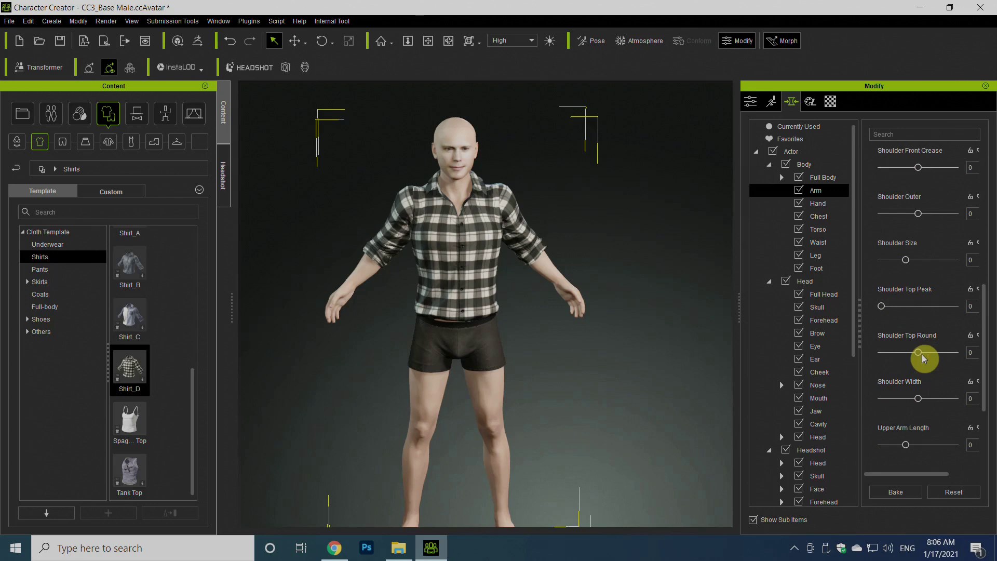
click(138, 377)
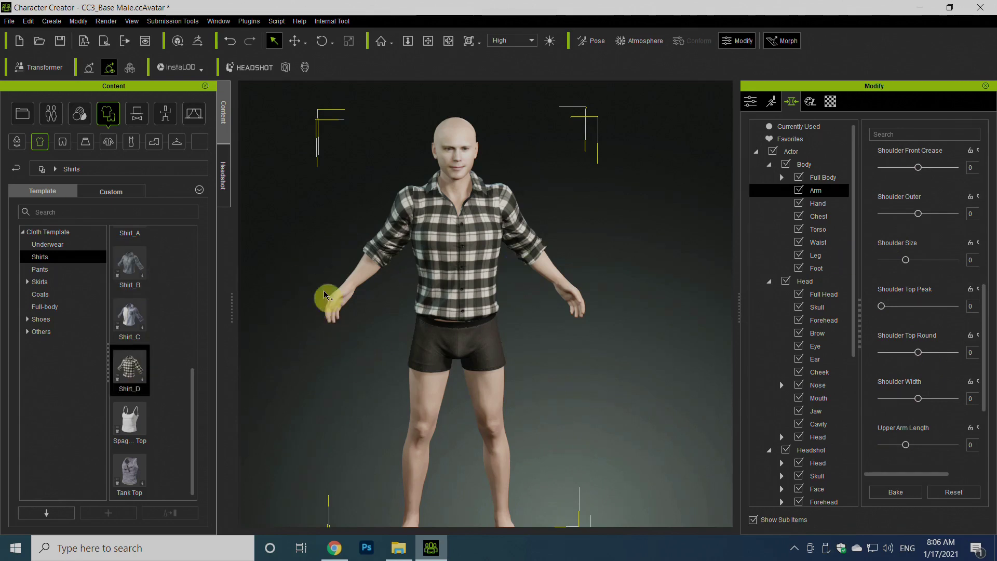
- Put the Jeans_B distressed jeans from the pants templates on the character
click(50, 283)
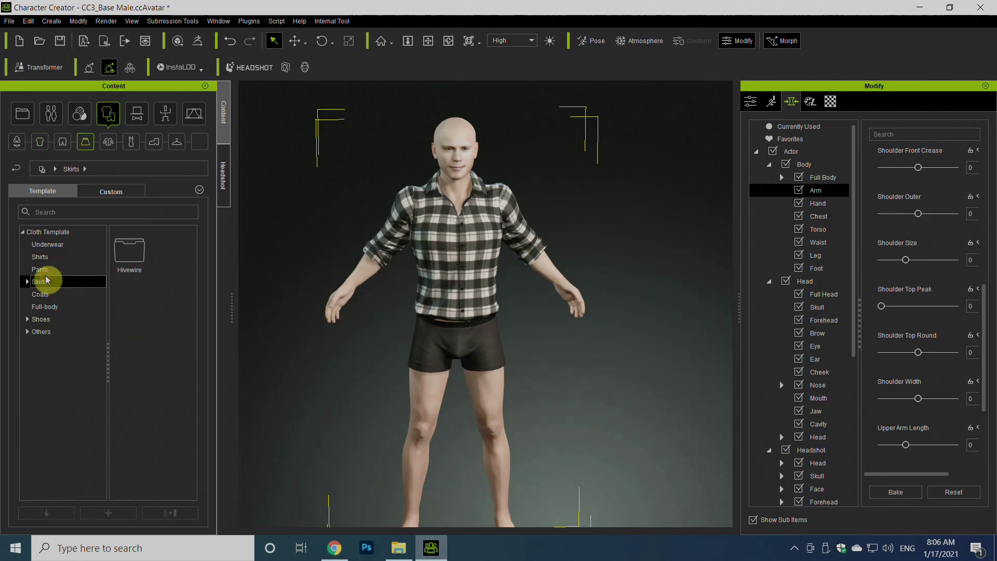
click(104, 270)
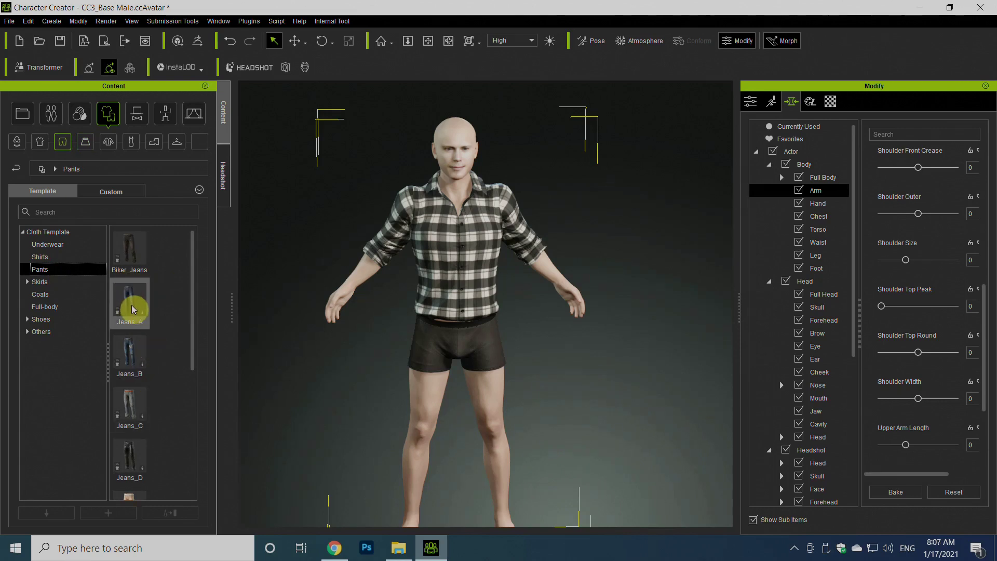
mouse_move(134, 309)
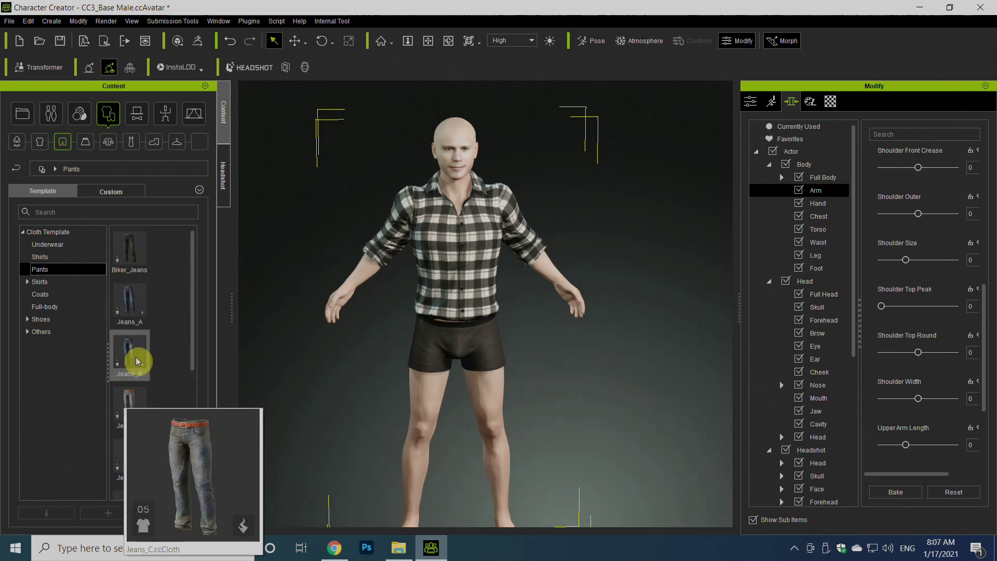
mouse_move(129, 362)
drag(129, 362, 451, 423)
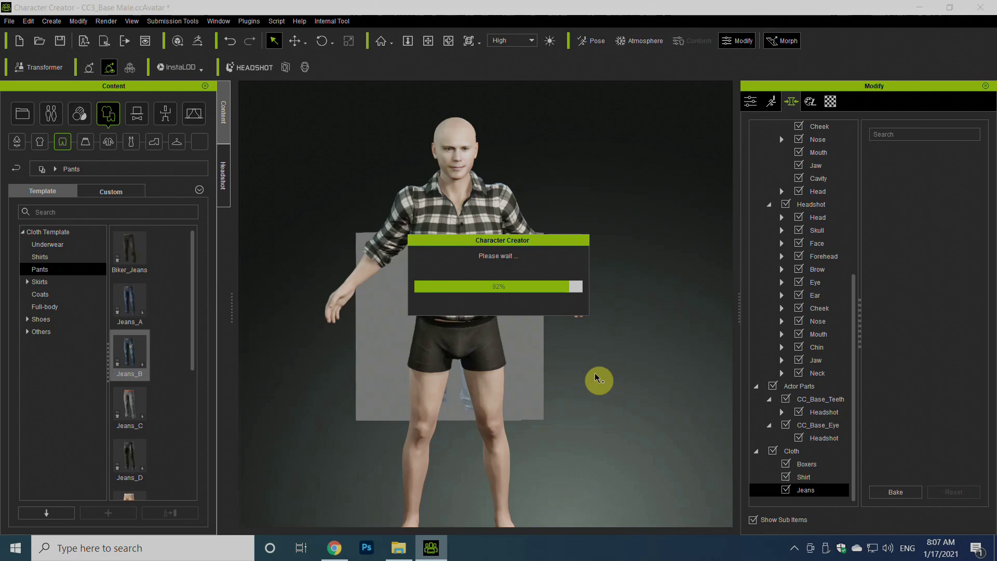
- Put the brown Boots_B boots from the shoe templates on the character
click(41, 319)
scroll(130, 374, down, 1)
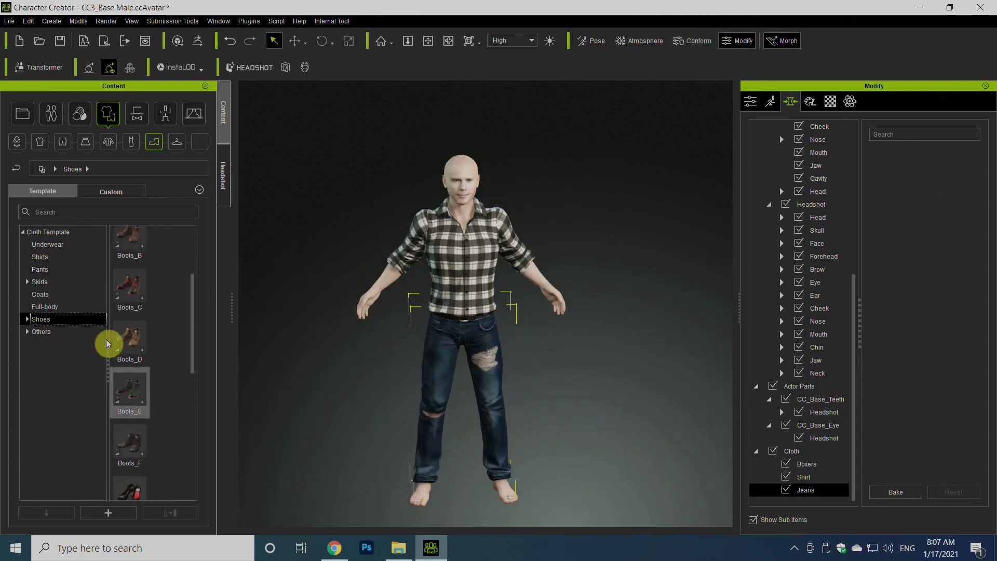
scroll(156, 349, up, 3)
drag(115, 322, 439, 455)
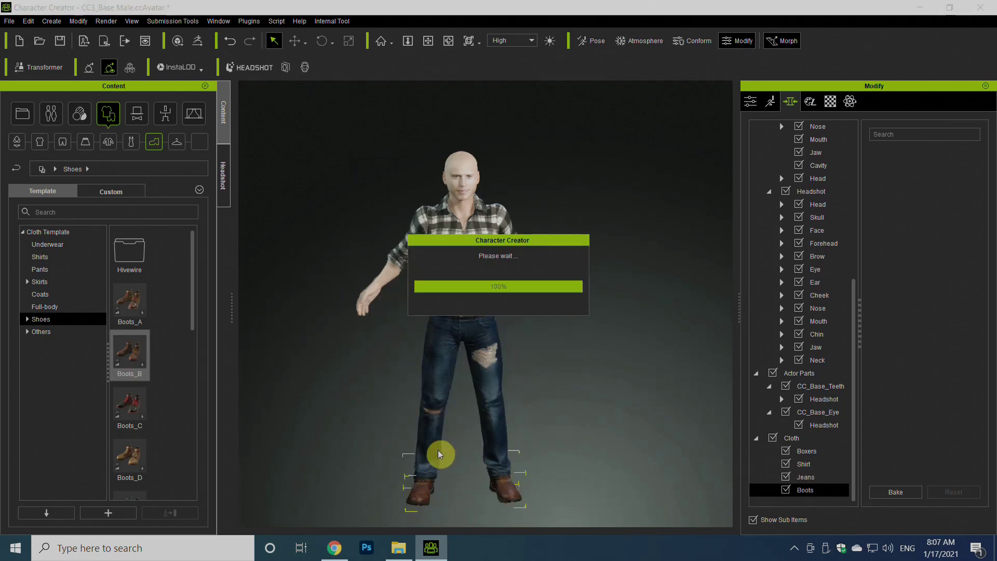
scroll(497, 173, up, 3)
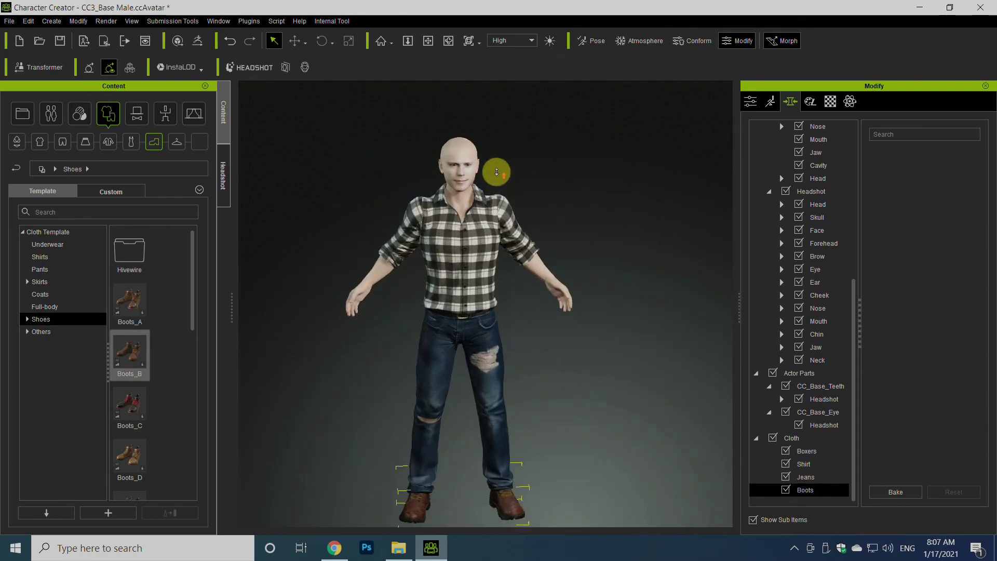
scroll(497, 173, up, 1)
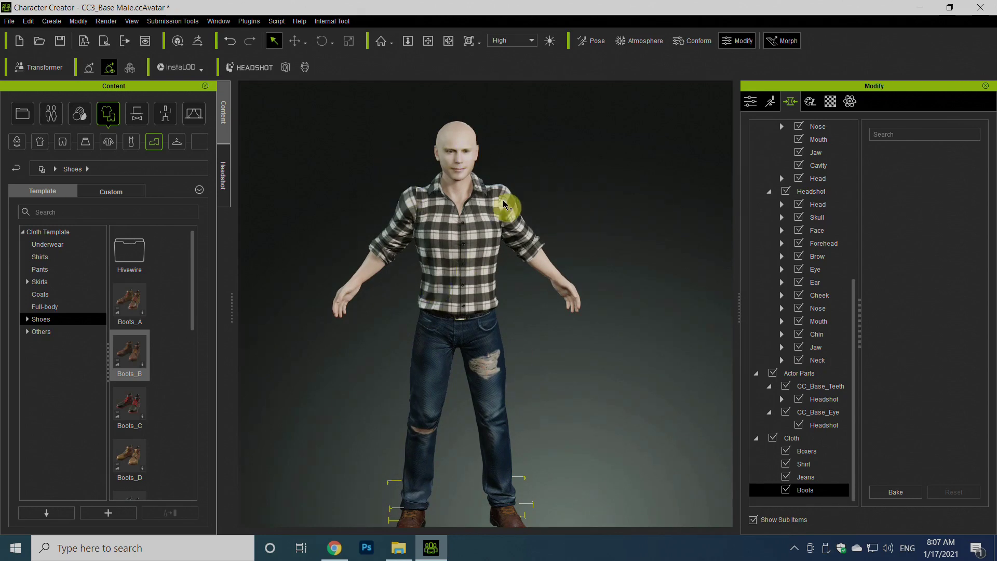
- Give the character the Fohawk hairstyle from the Base hair templates
click(51, 115)
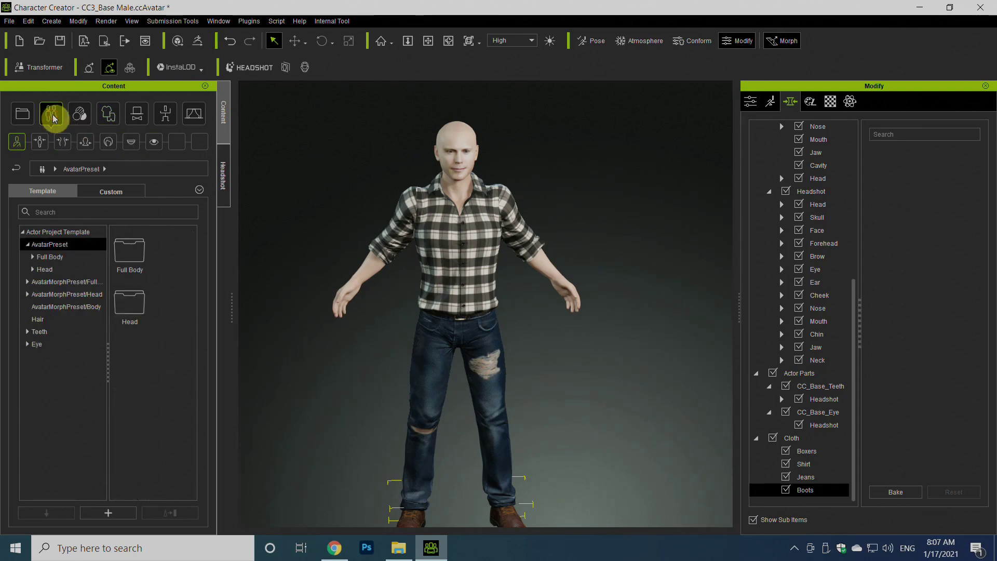
click(37, 320)
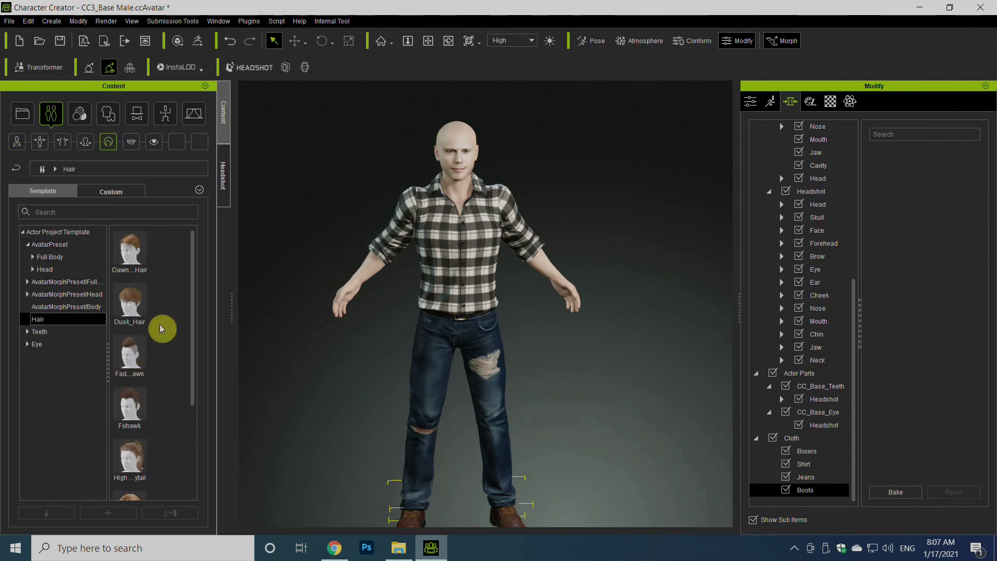
drag(138, 406, 496, 207)
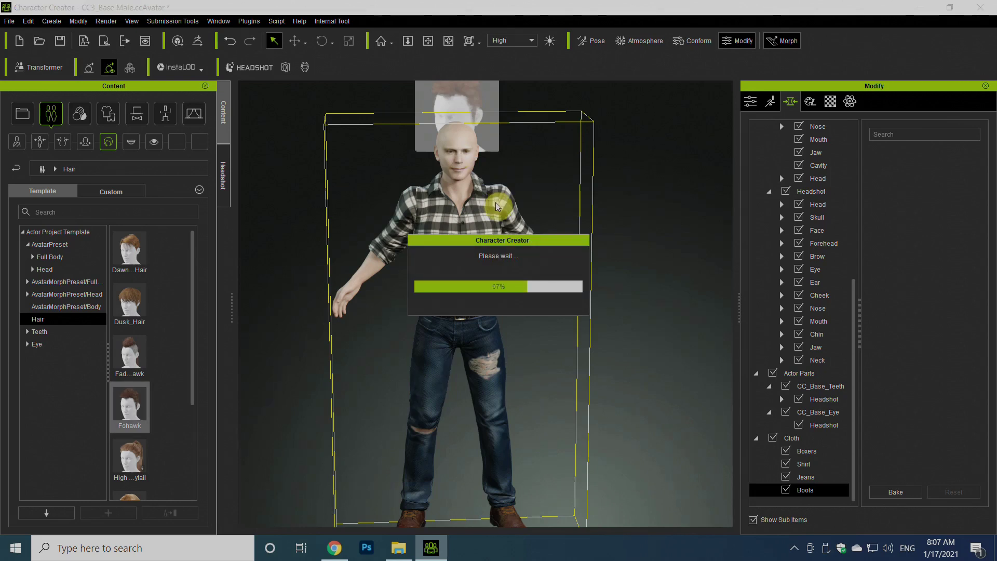
- Replace the default eyes with Eyes_01, then select the shirt's material settings
click(37, 345)
drag(129, 350, 457, 169)
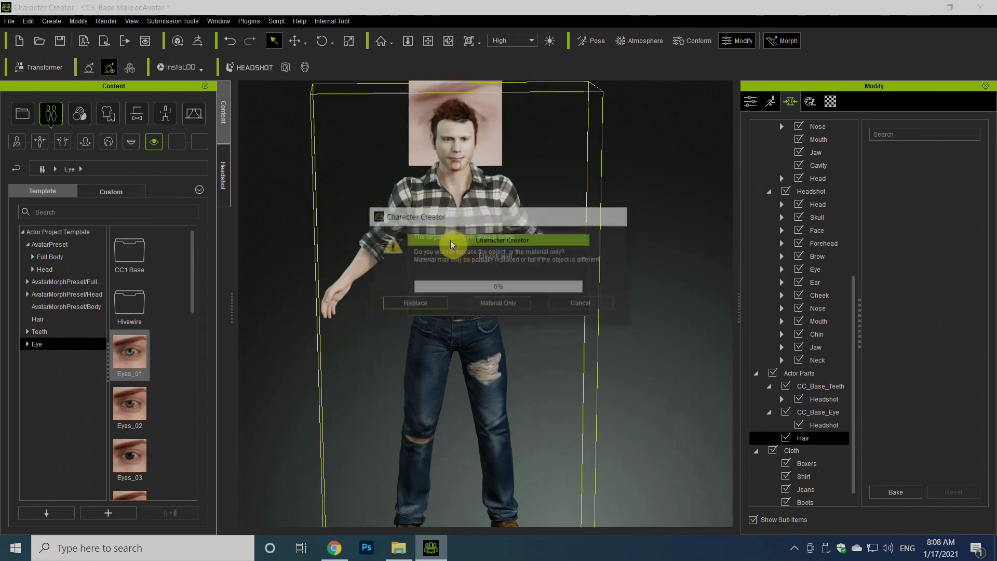
click(425, 310)
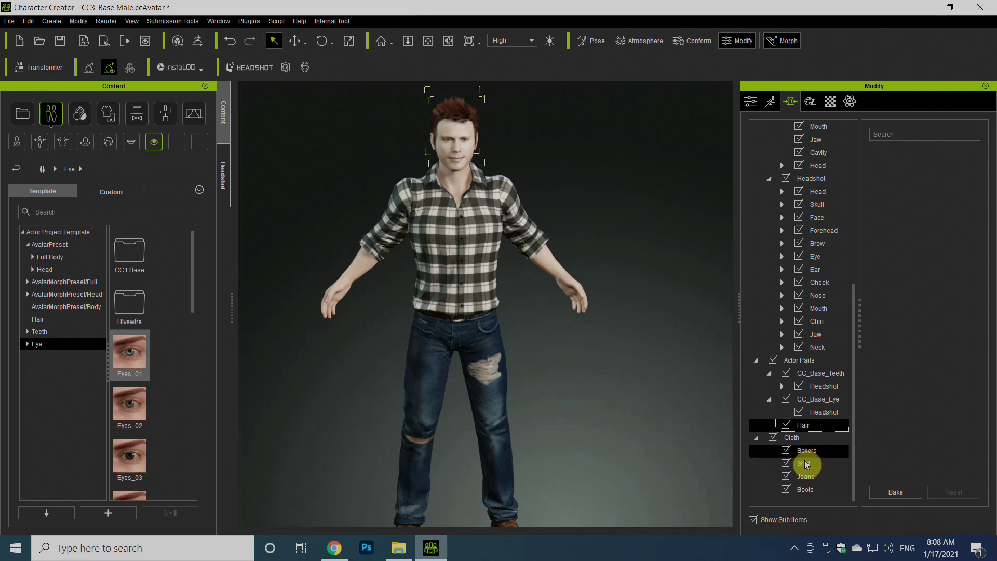
click(805, 464)
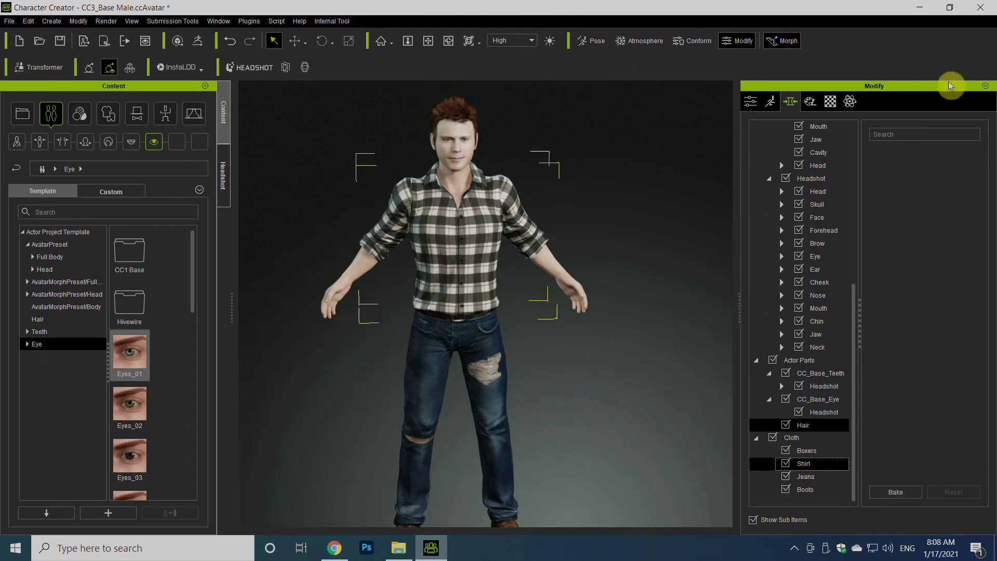
click(831, 101)
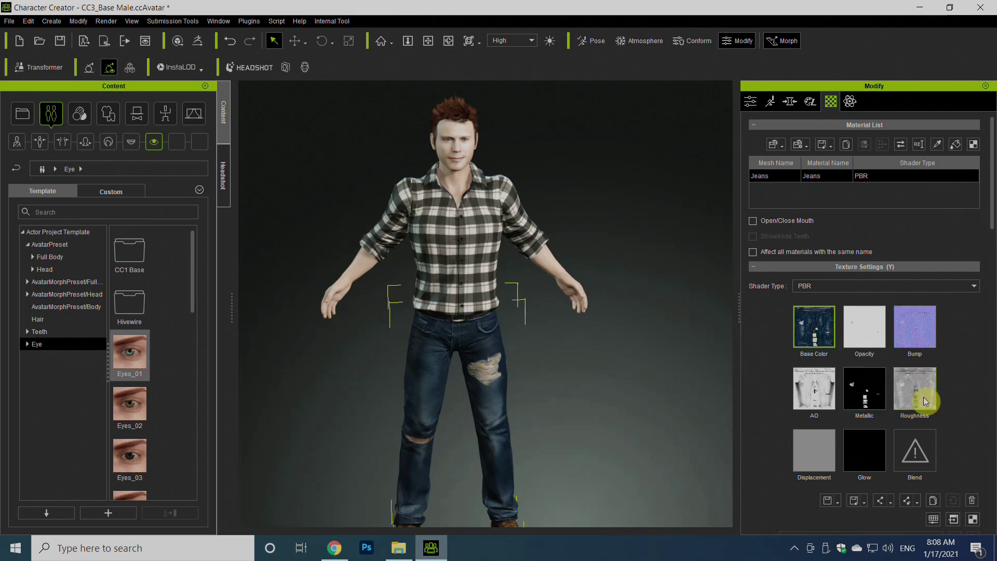
mouse_move(926, 401)
mouse_move(822, 442)
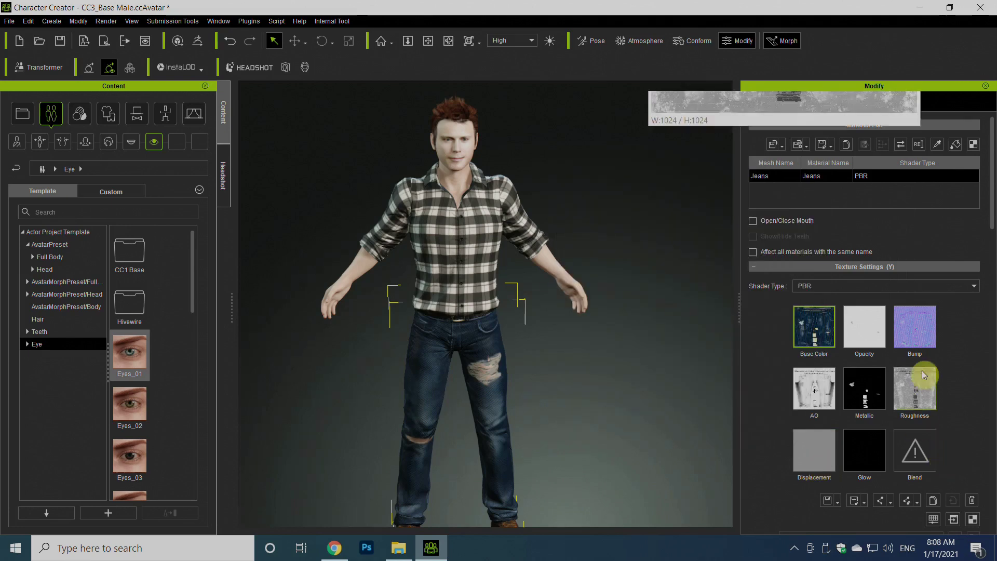
scroll(355, 298, down, 3)
right_drag(355, 297, 679, 345)
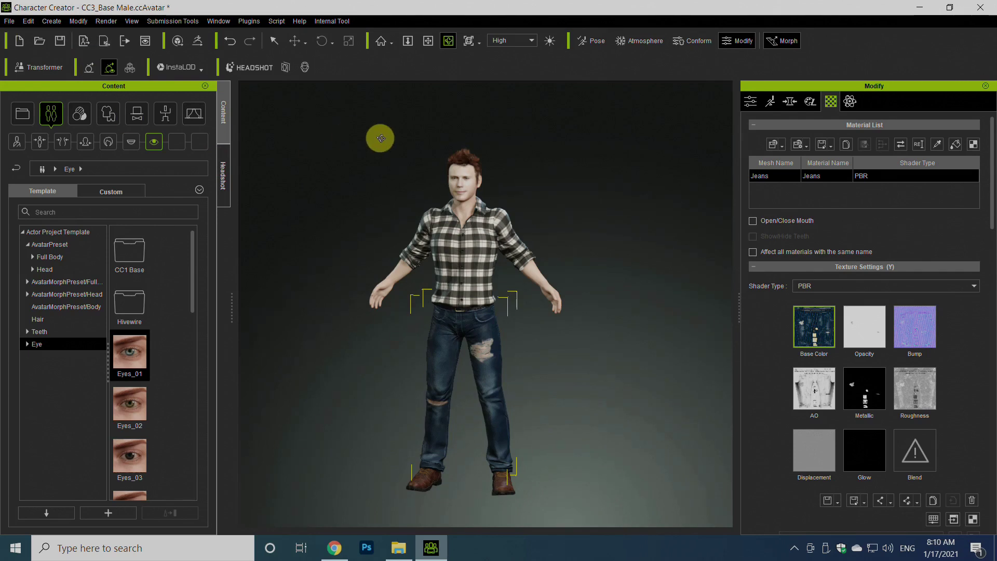
- Export FBX (Clothed Character) with the Blender target tool preset, saved as our human.Fbx
click(8, 22)
mouse_move(26, 128)
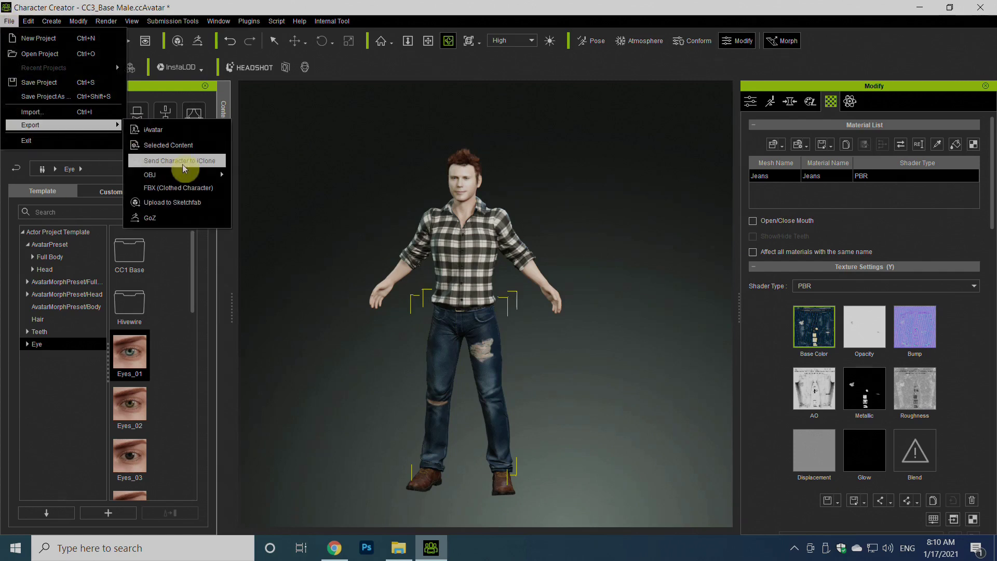
click(134, 189)
click(351, 74)
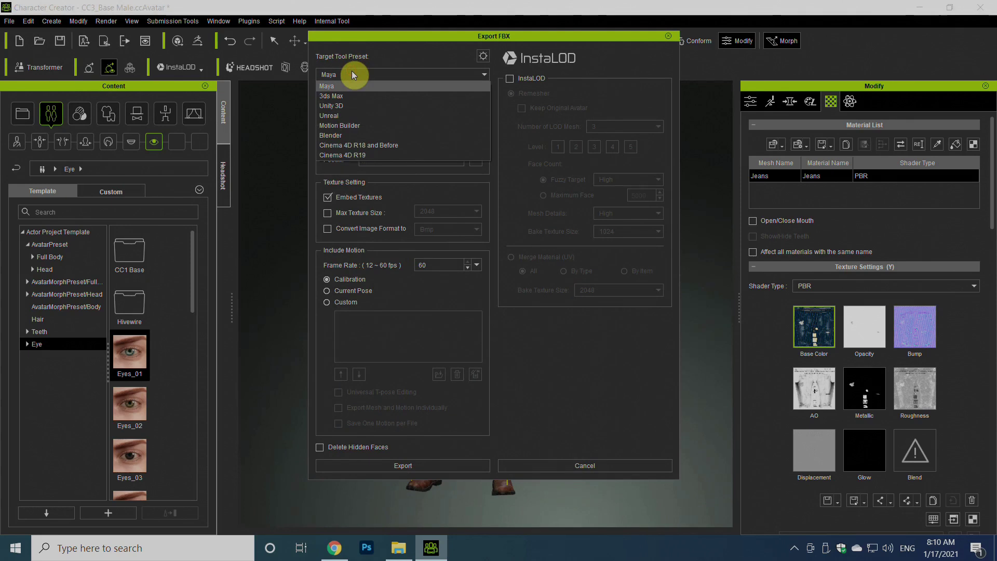
click(335, 136)
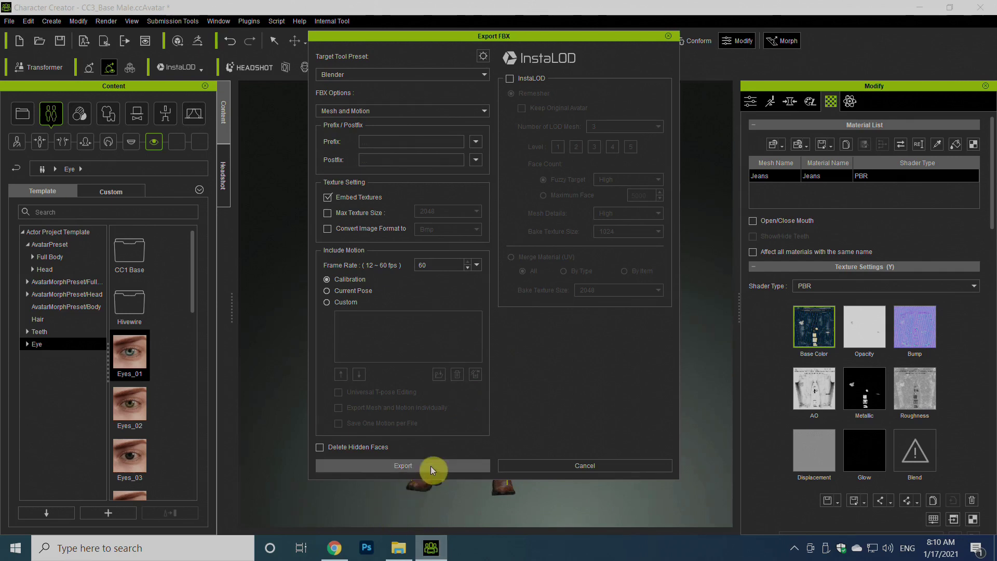
click(335, 465)
click(158, 124)
click(390, 305)
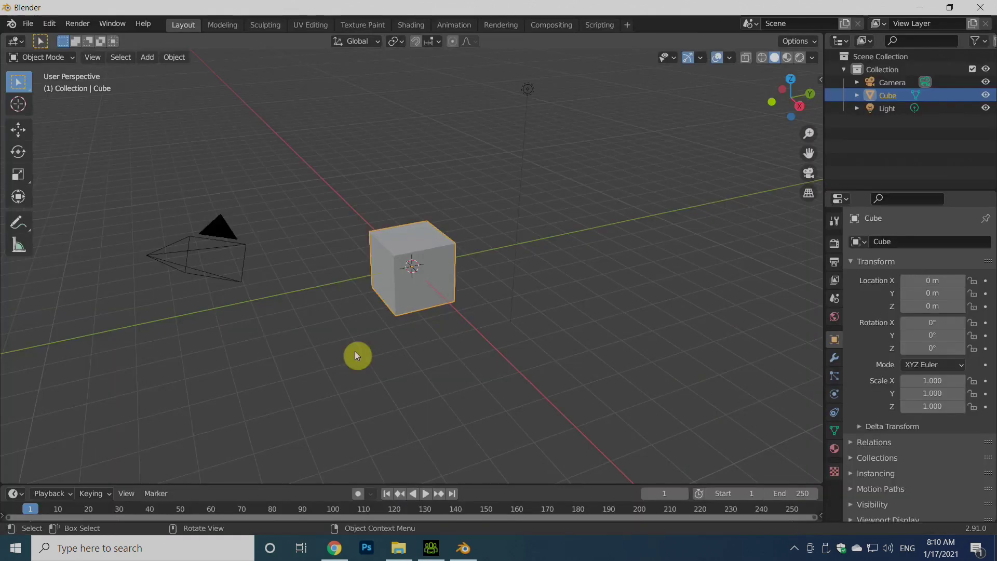
- Delete the default cube, camera and light from the scene
key(a)
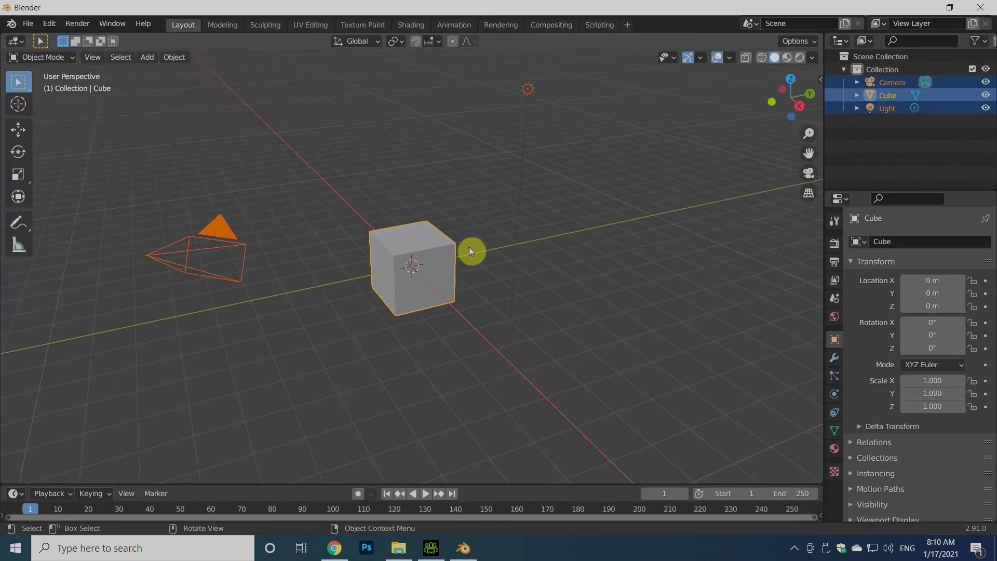
key(x)
click(470, 248)
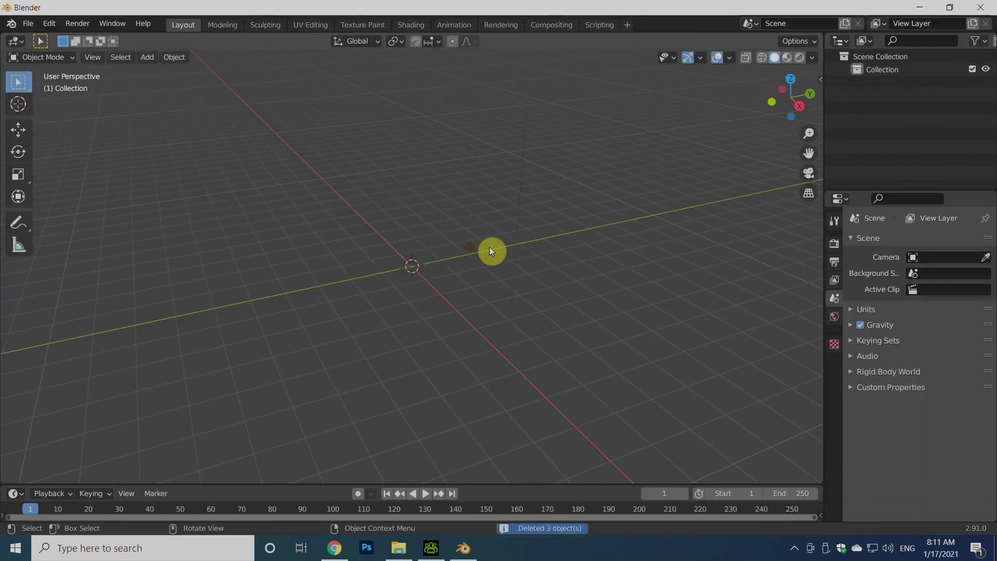
- Import our human.Fbx from the headshot folder and view the imported character
click(28, 23)
mouse_move(76, 217)
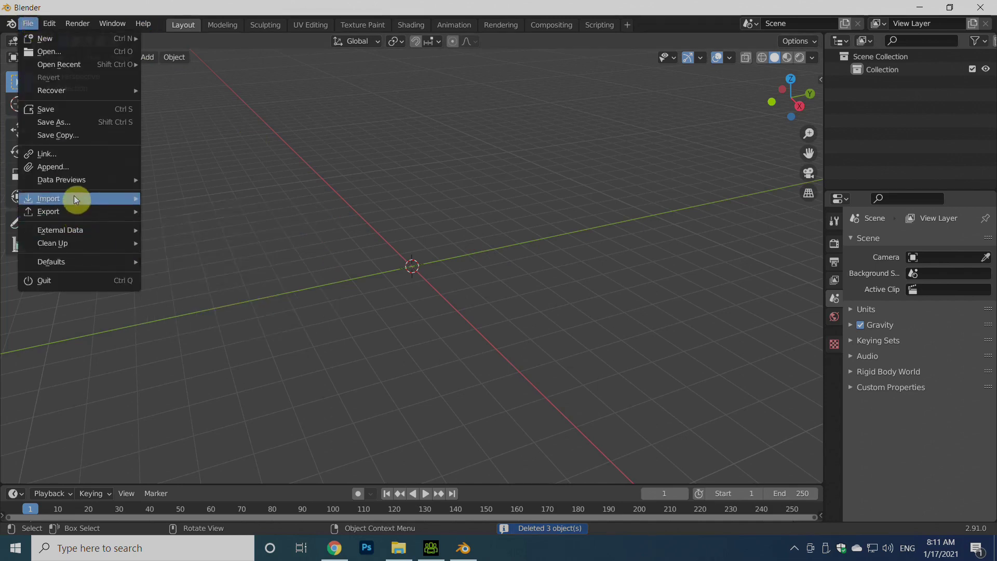
mouse_move(73, 198)
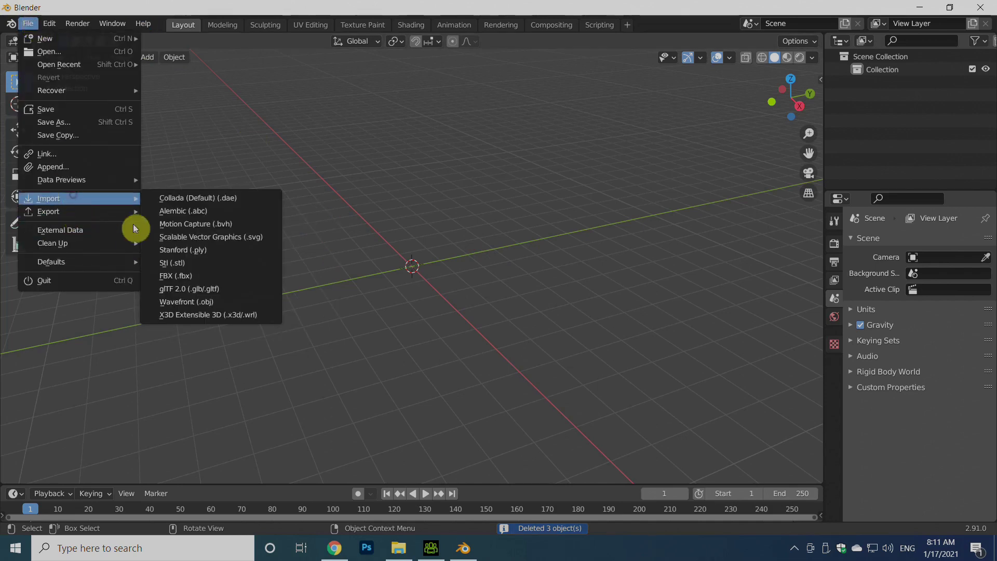
click(177, 276)
click(190, 376)
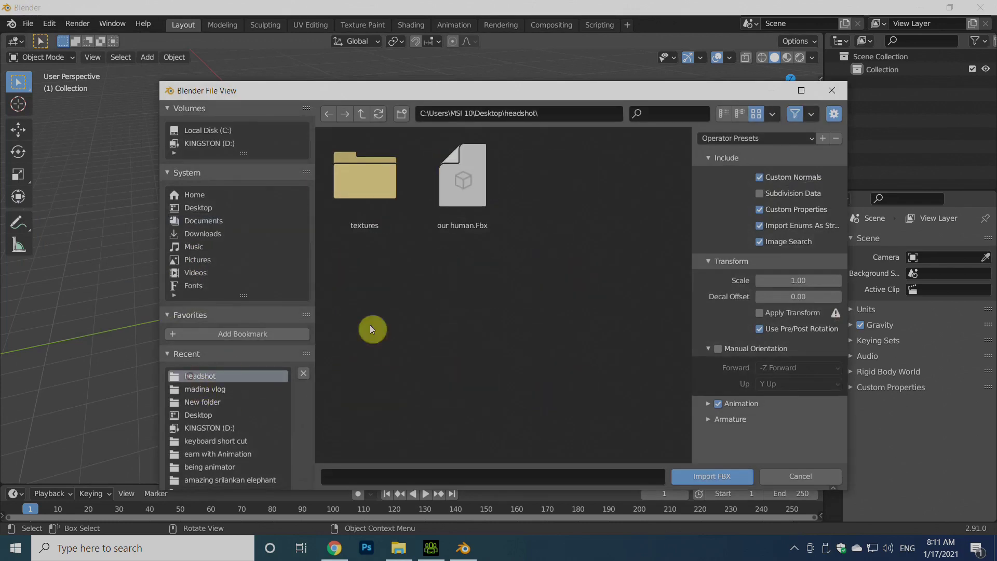
click(475, 186)
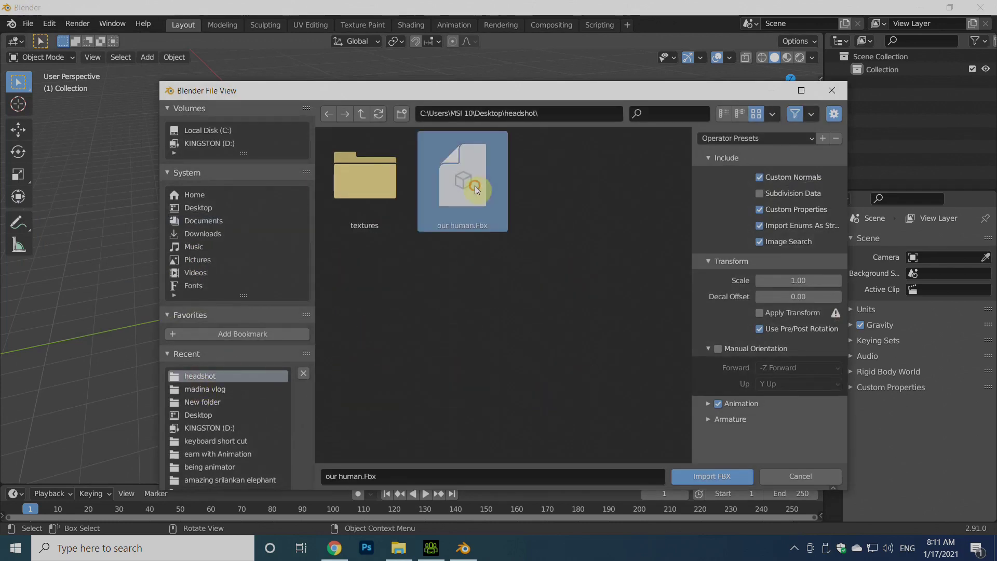
click(712, 476)
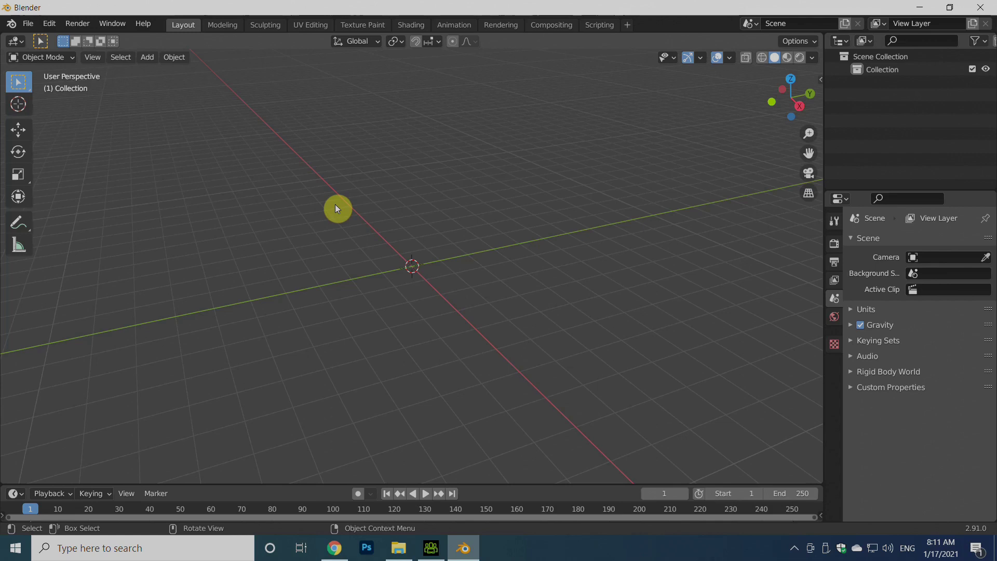
middle_drag(335, 204, 529, 398)
scroll(465, 287, up, 5)
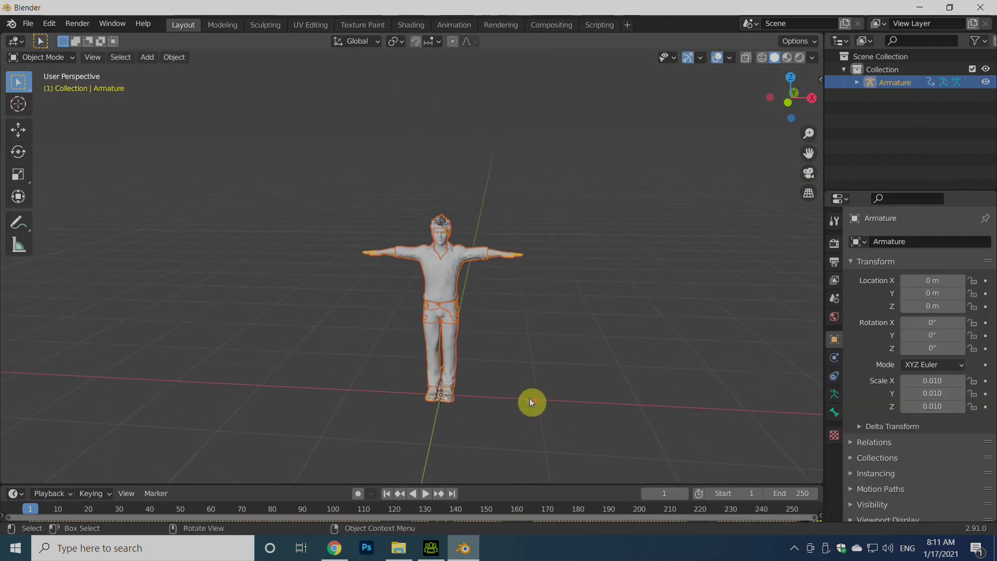
scroll(529, 398, up, 4)
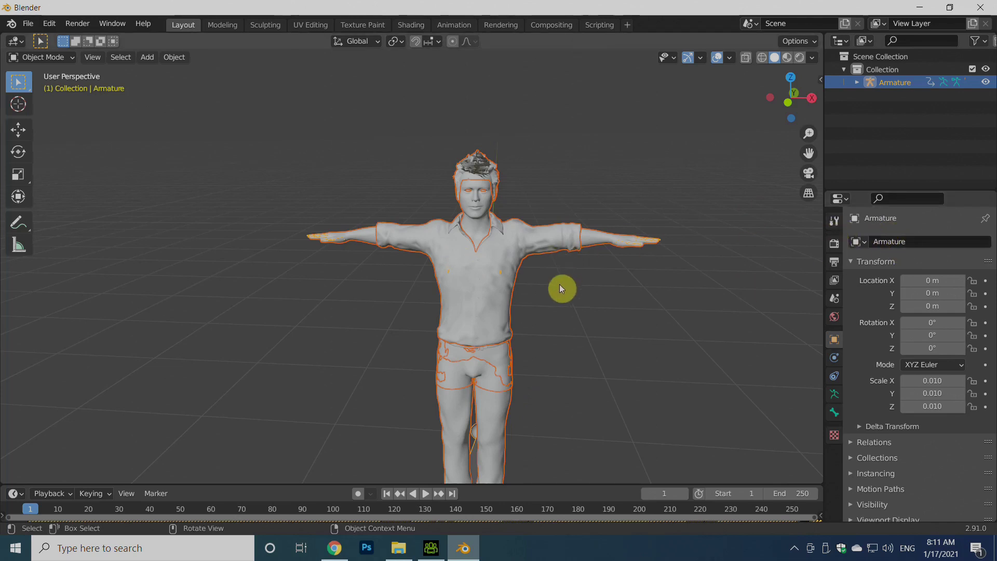
- Switch to rendered shading and delete the Boxers object from the character's hips
key(z)
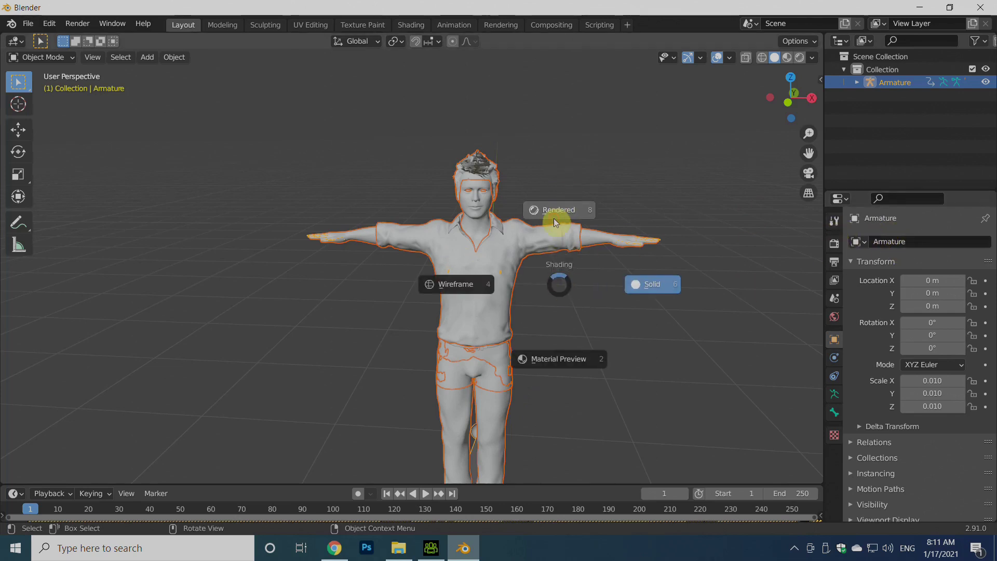
click(554, 208)
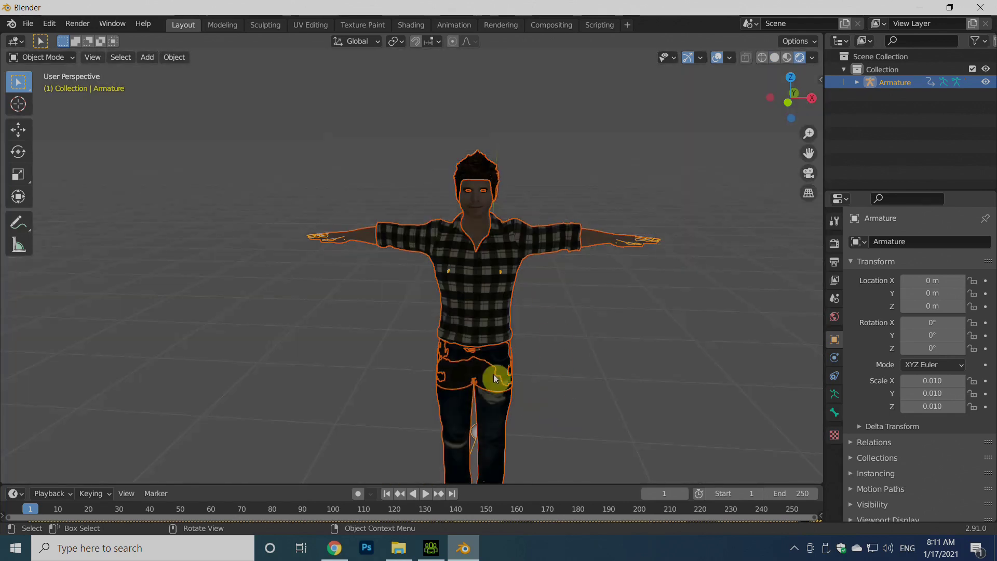
click(472, 376)
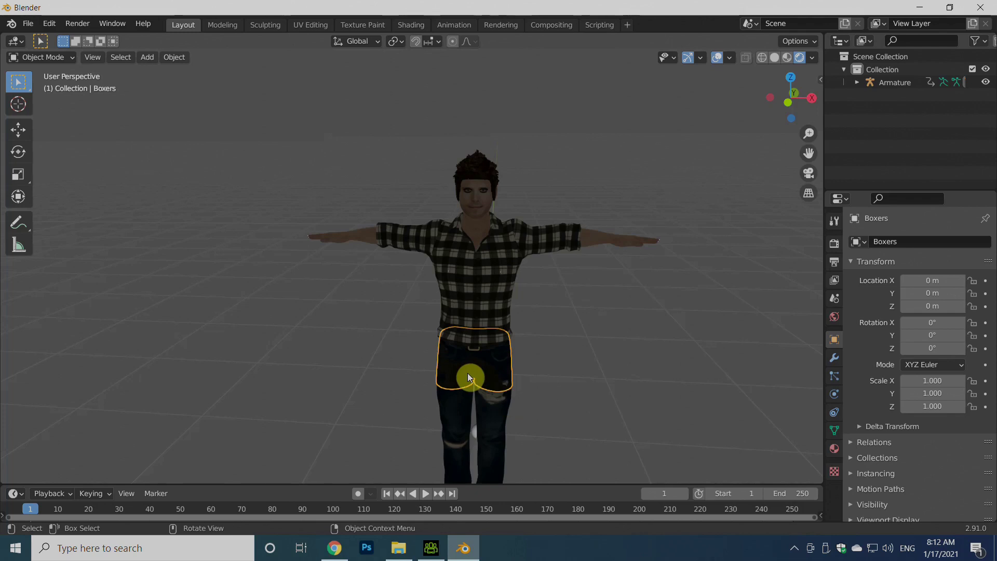
key(x)
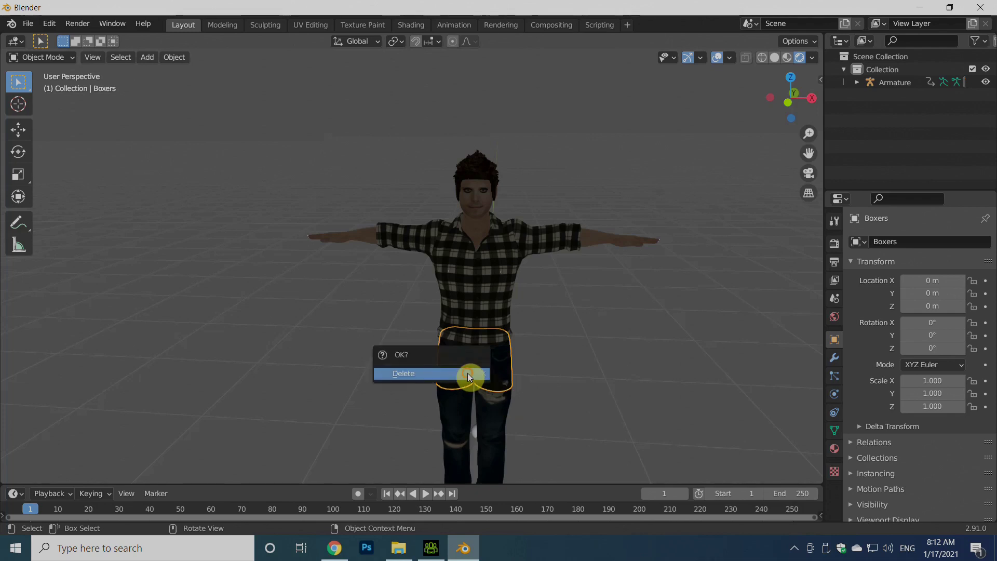
click(468, 373)
scroll(550, 270, up, 4)
shift+scroll(525, 293, up, 2)
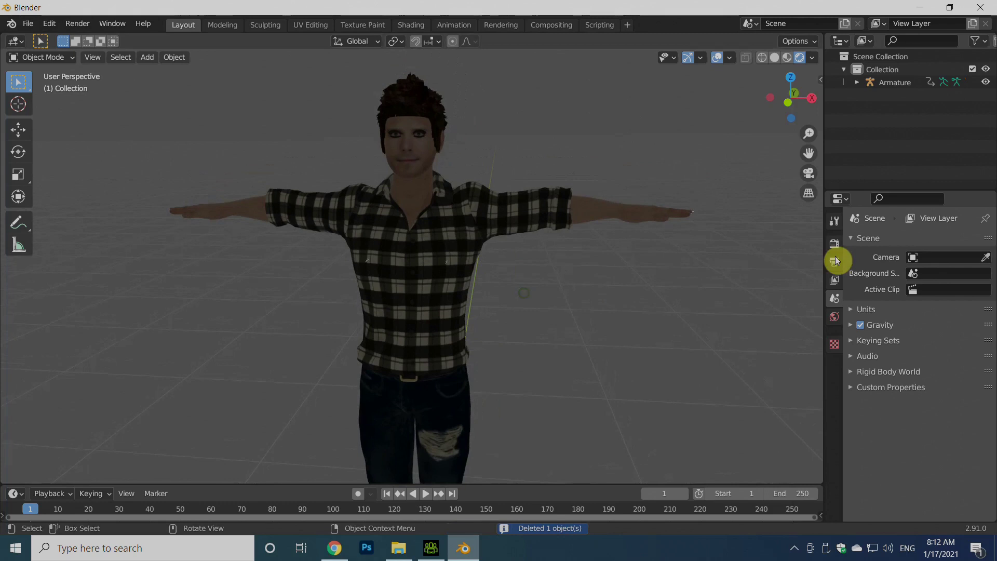
- Switch the render engine to Cycles
click(829, 245)
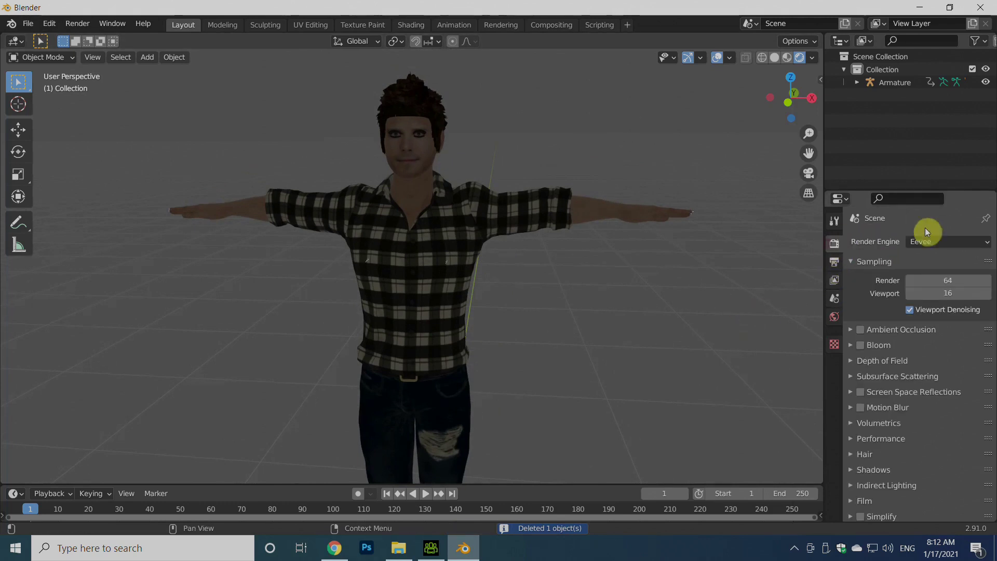
click(941, 240)
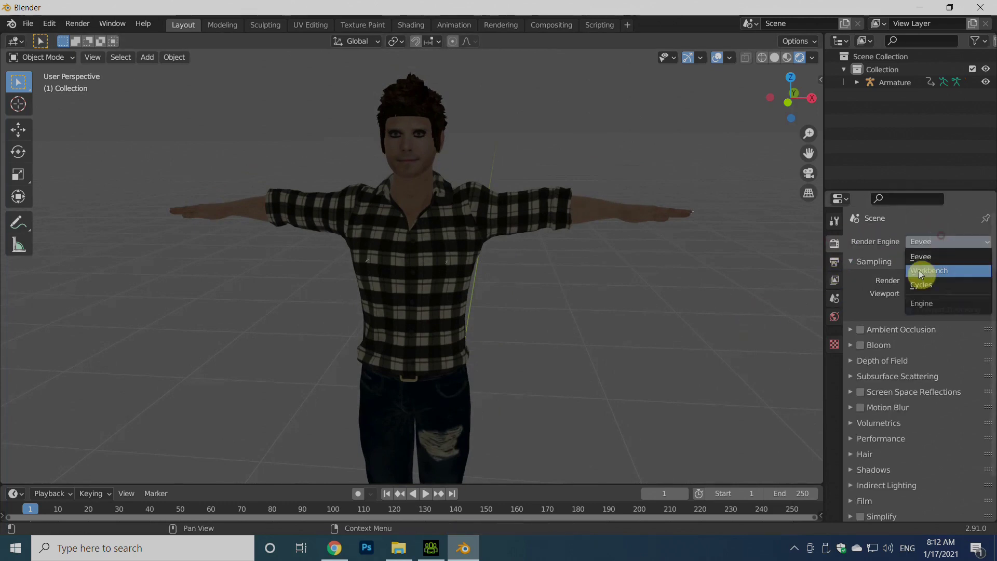
click(919, 283)
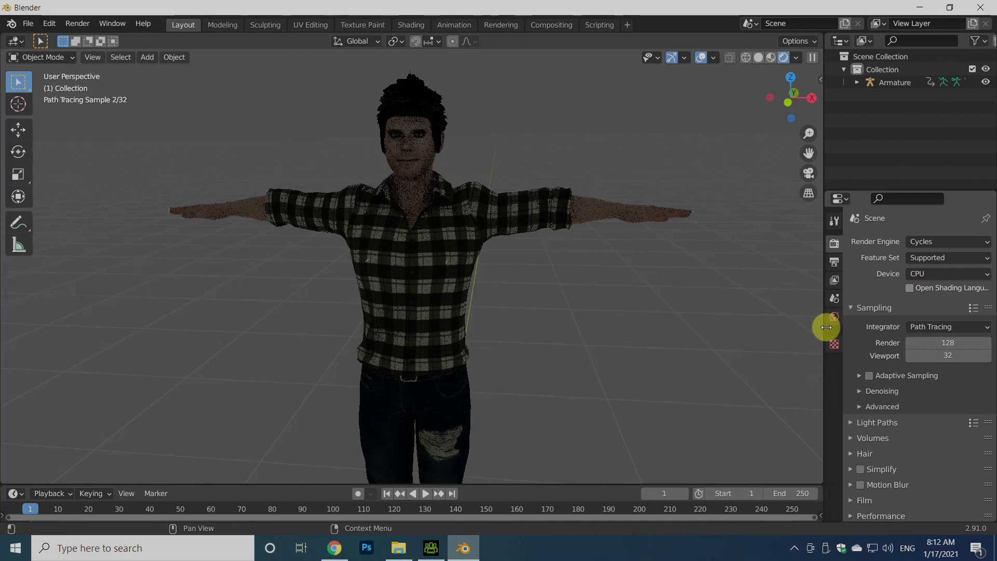
- Brighten the World background colour to light grey, value about 0.7
click(833, 319)
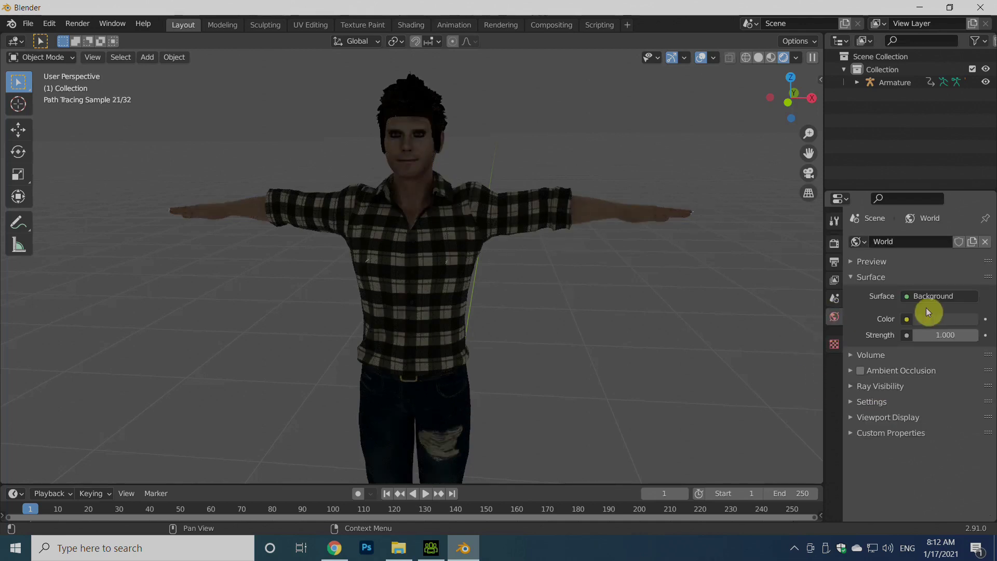
click(943, 319)
click(972, 165)
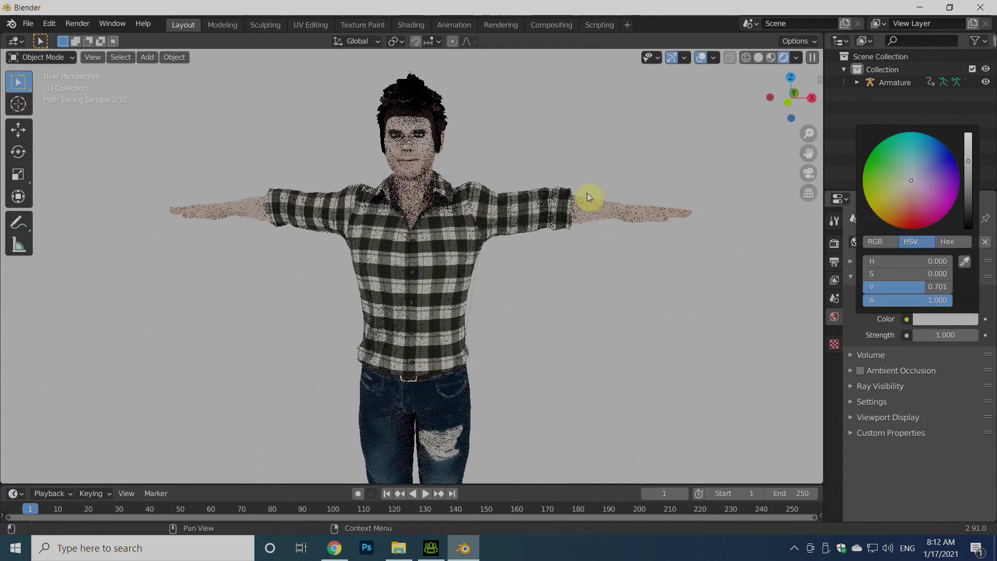
scroll(548, 261, up, 5)
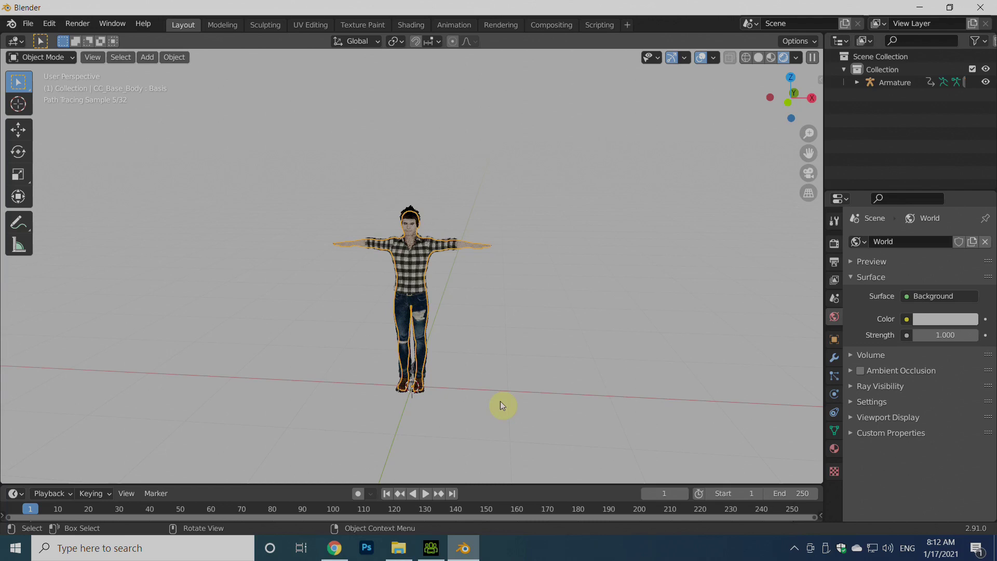
- Select the armature, turn on In Front, enter Pose Mode and view from the front
scroll(501, 404, up, 2)
middle_drag(501, 408, 442, 388)
click(442, 386)
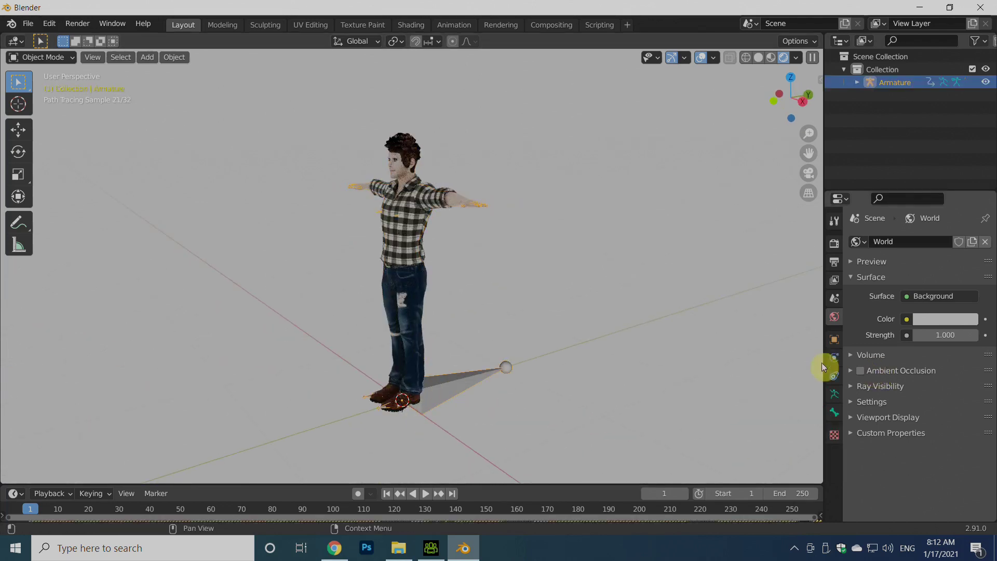
click(833, 415)
click(837, 396)
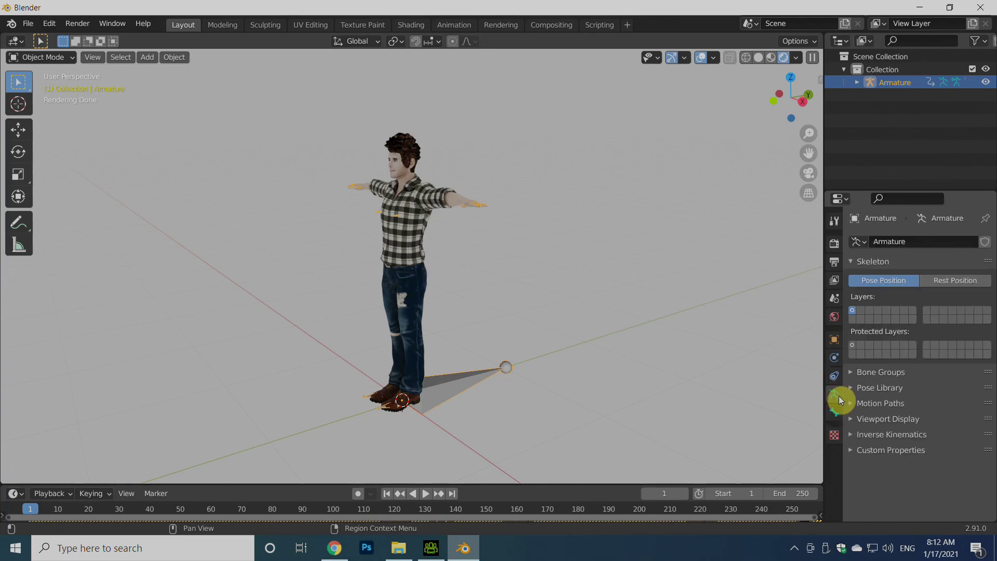
click(851, 425)
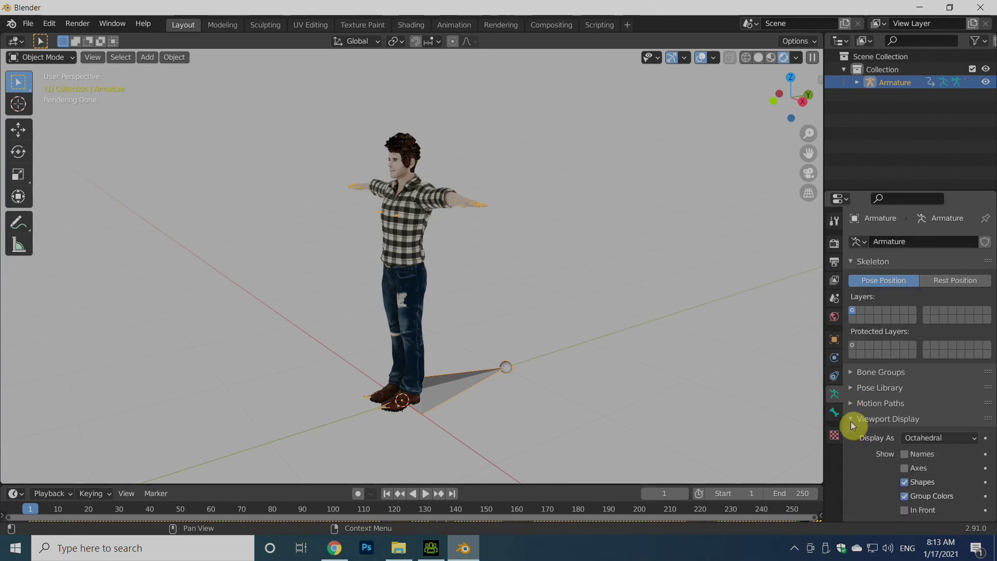
click(905, 512)
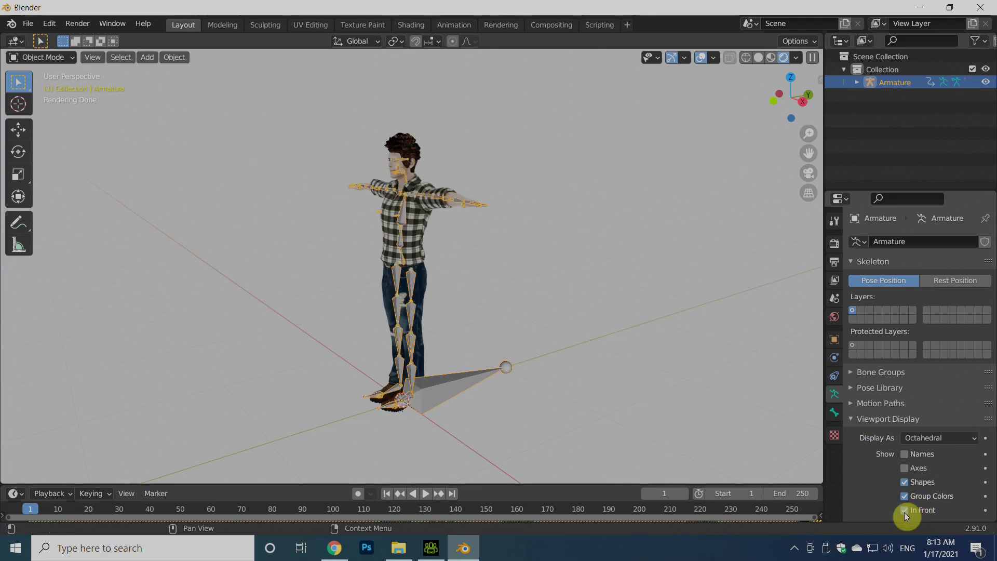
key(ctrl+Tab)
key(KP_1)
- Turn In Front off again for the armature and return to Object Mode
scroll(542, 304, down, 3)
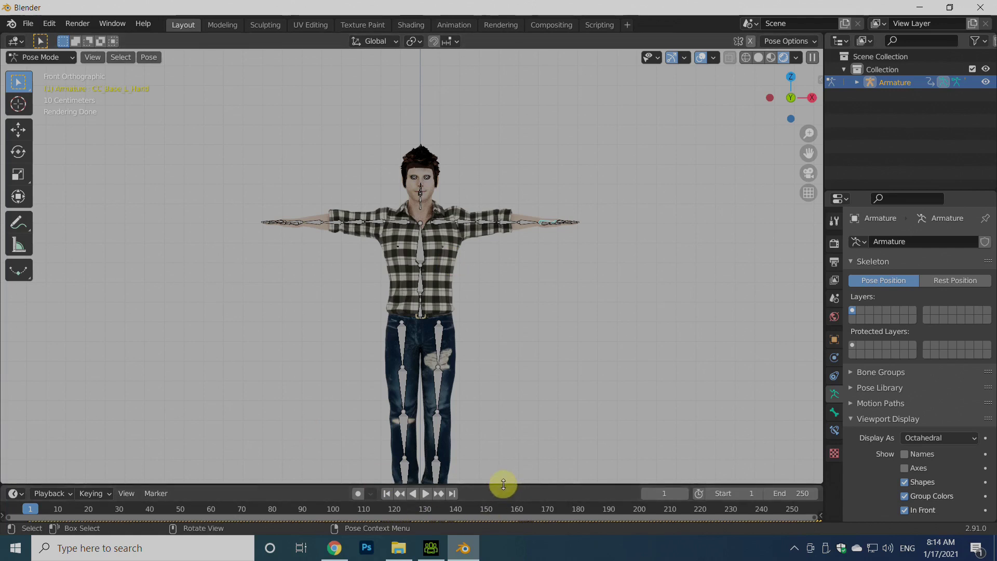
drag(504, 485, 504, 459)
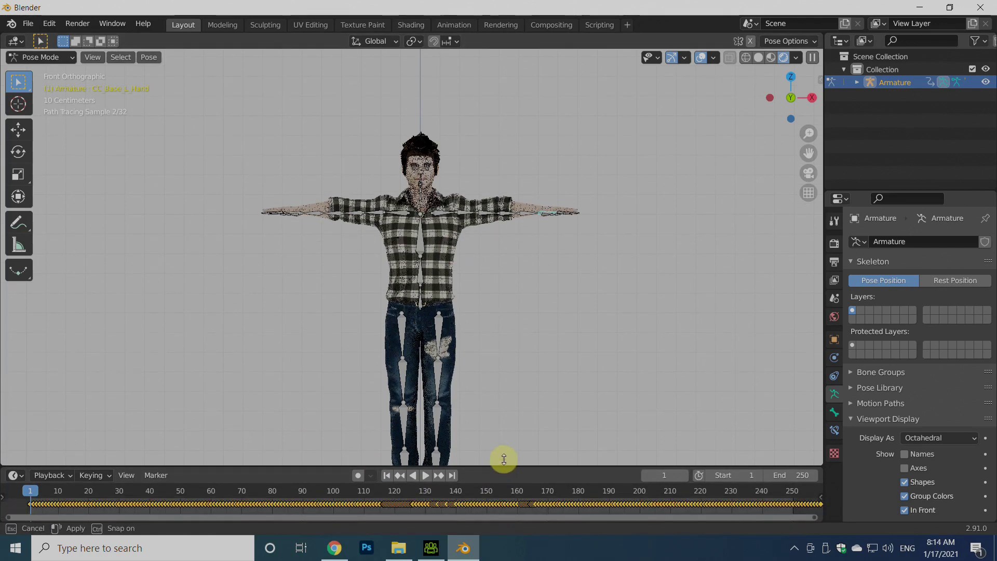
key(Escape)
scroll(445, 182, up, 3)
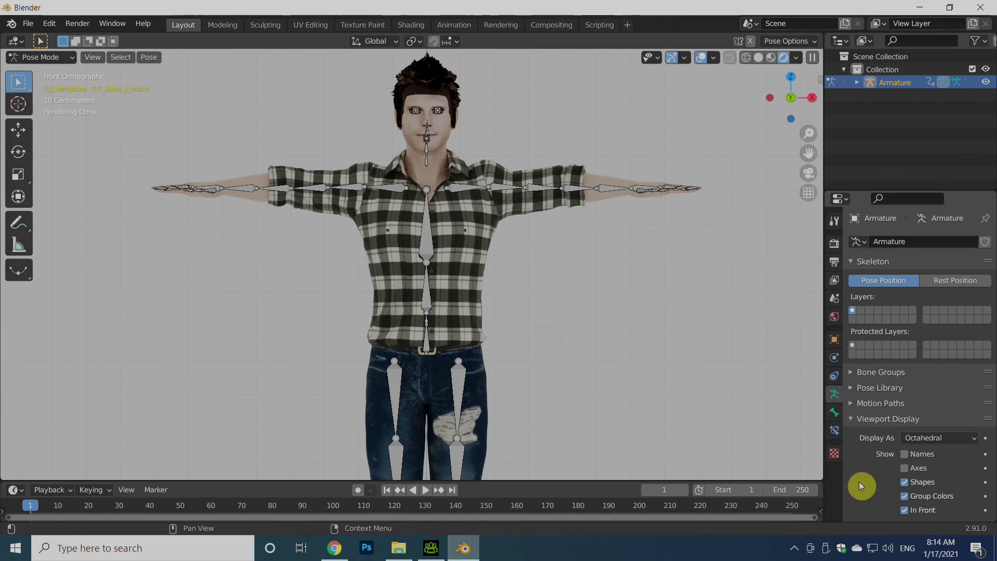
click(906, 513)
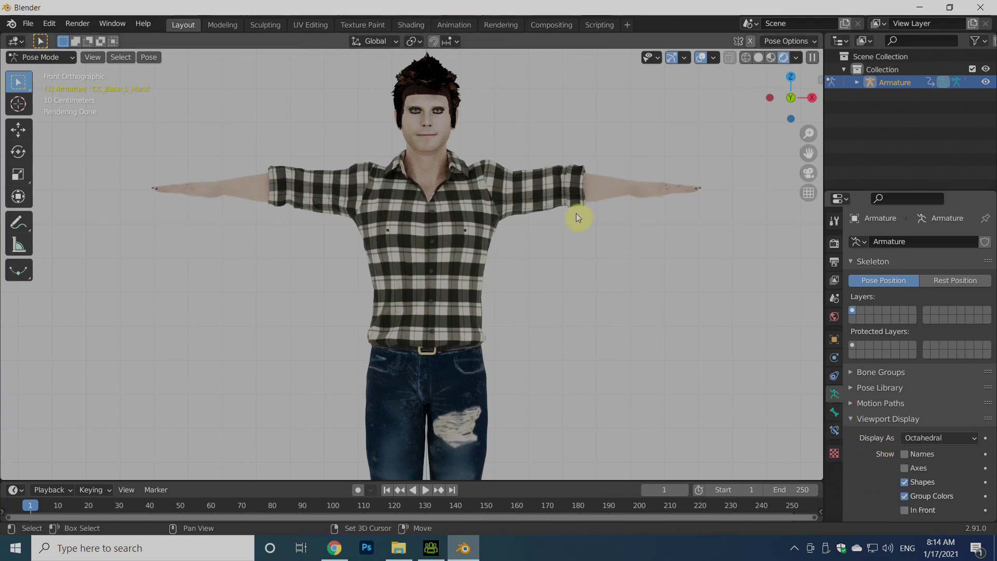
shift+middle_drag(578, 218, 590, 307)
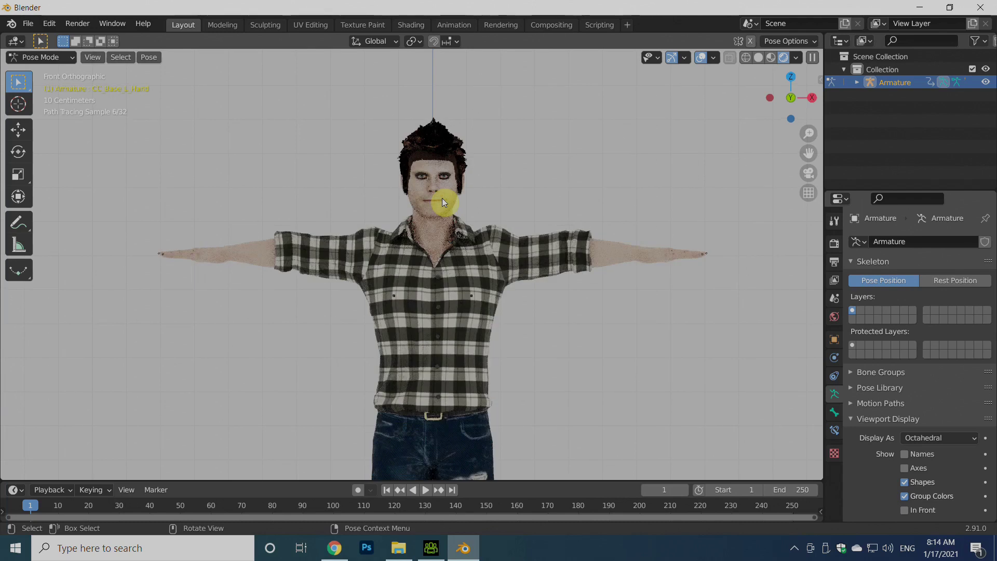
click(62, 58)
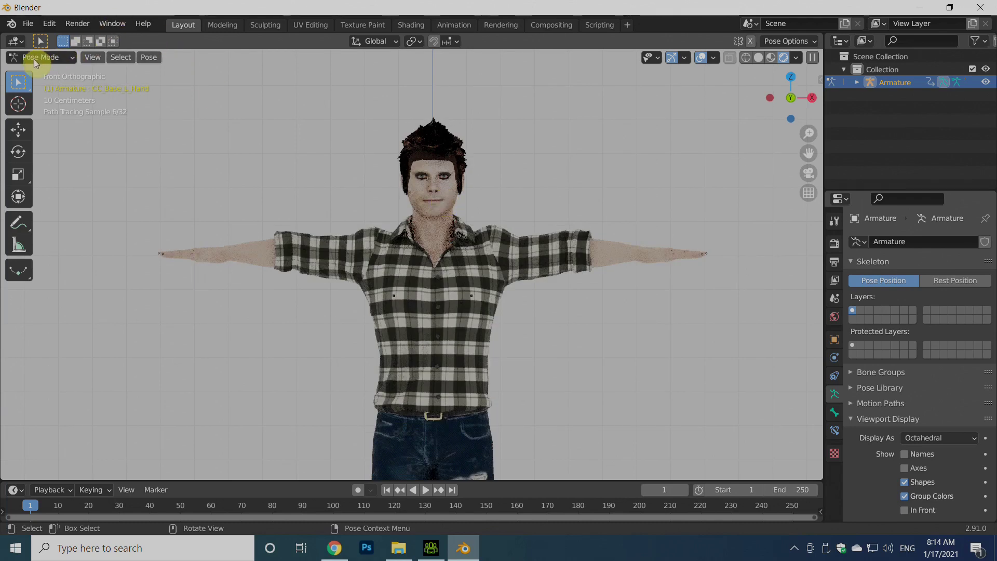
click(47, 73)
- Select the CC_Base_Body mesh and set its Eye_Wide_L shape key to 1.000
scroll(457, 282, up, 7)
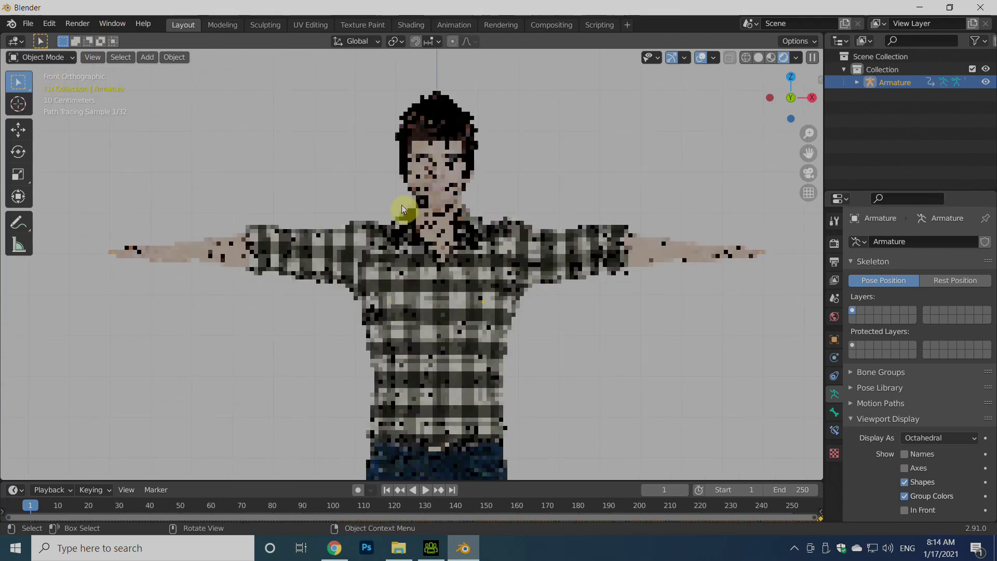
click(457, 158)
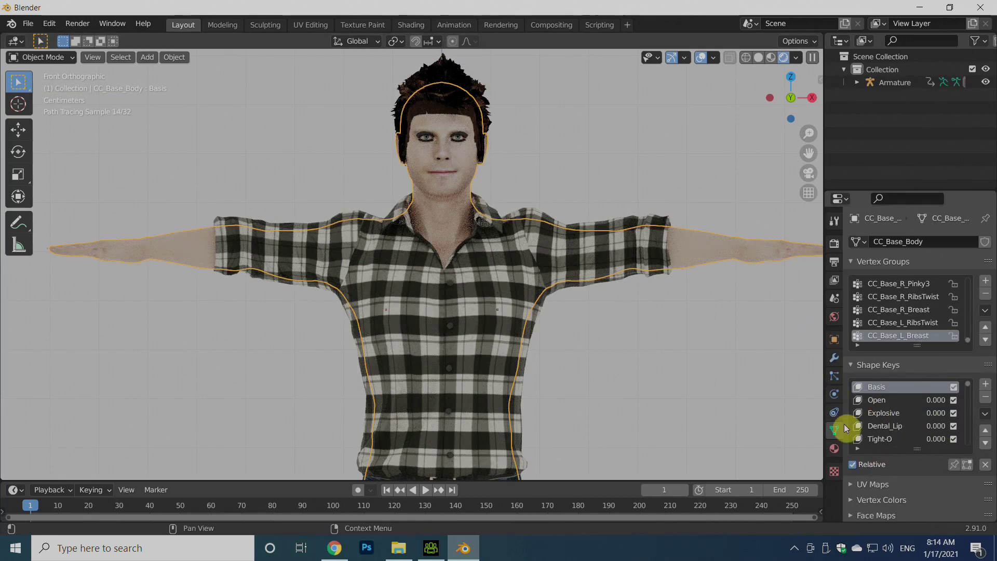
scroll(904, 421, down, 8)
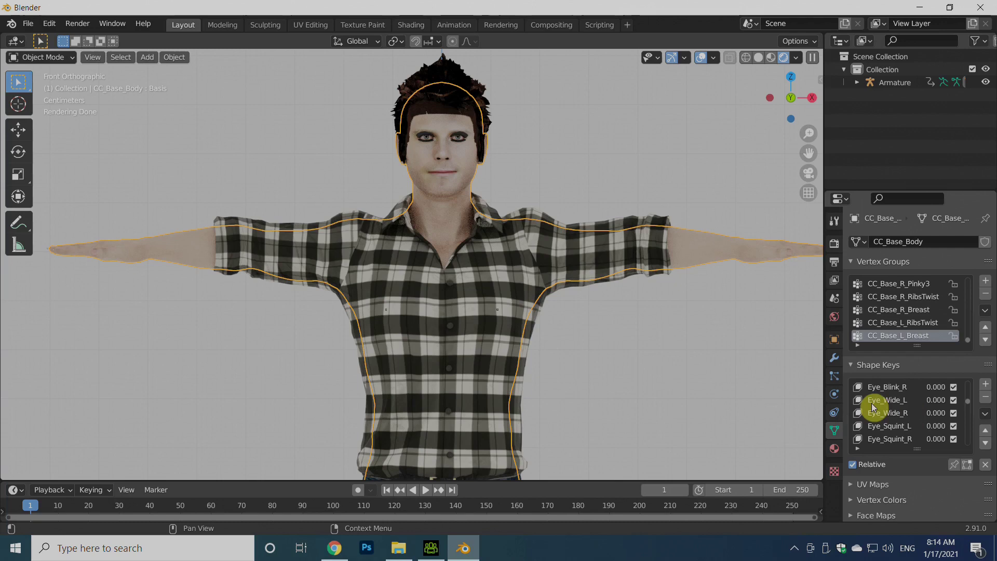
click(887, 400)
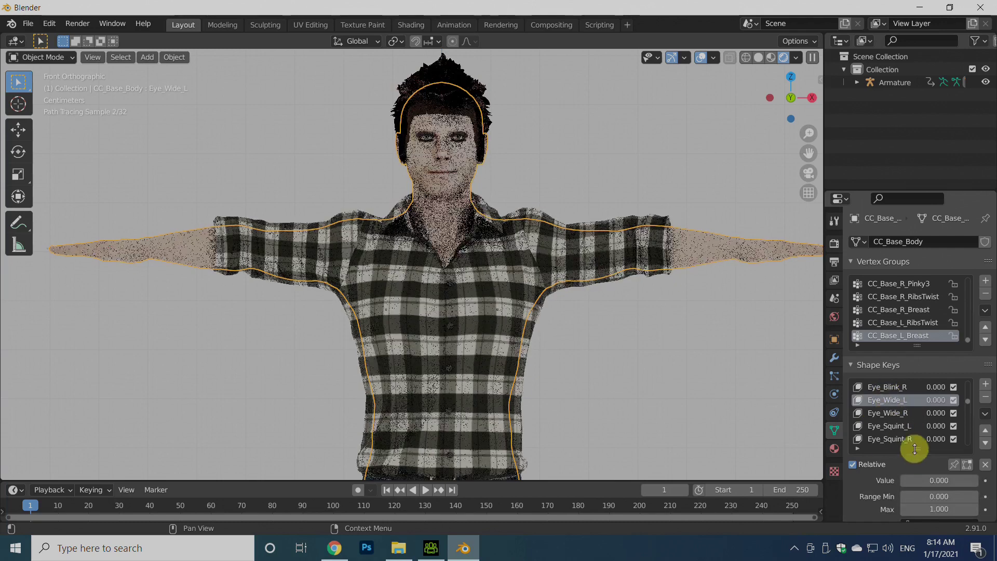
drag(939, 480, 977, 481)
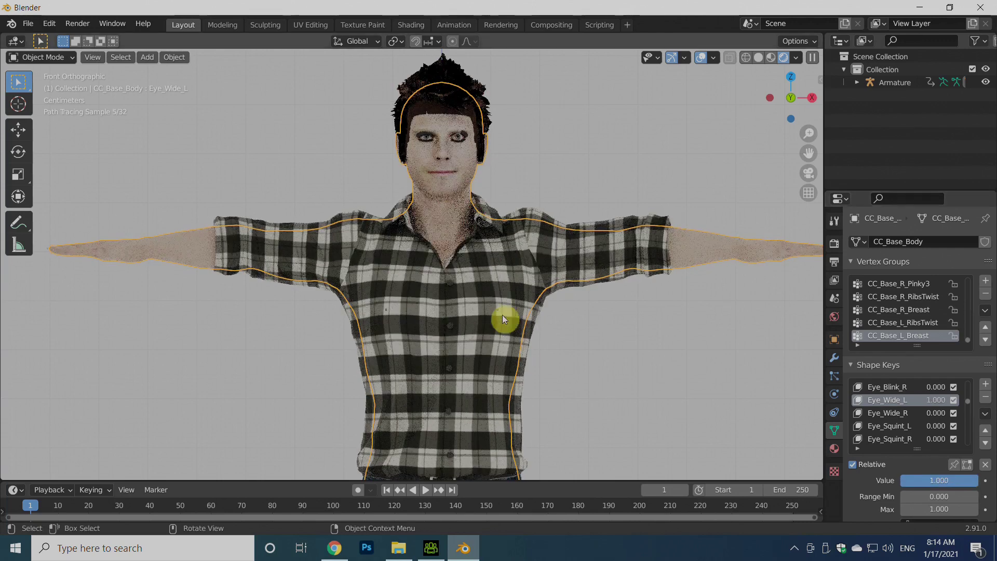
- Switch the viewport to Solid shading, zoom to the head and reset Eye_Wide_L to 0
key(z)
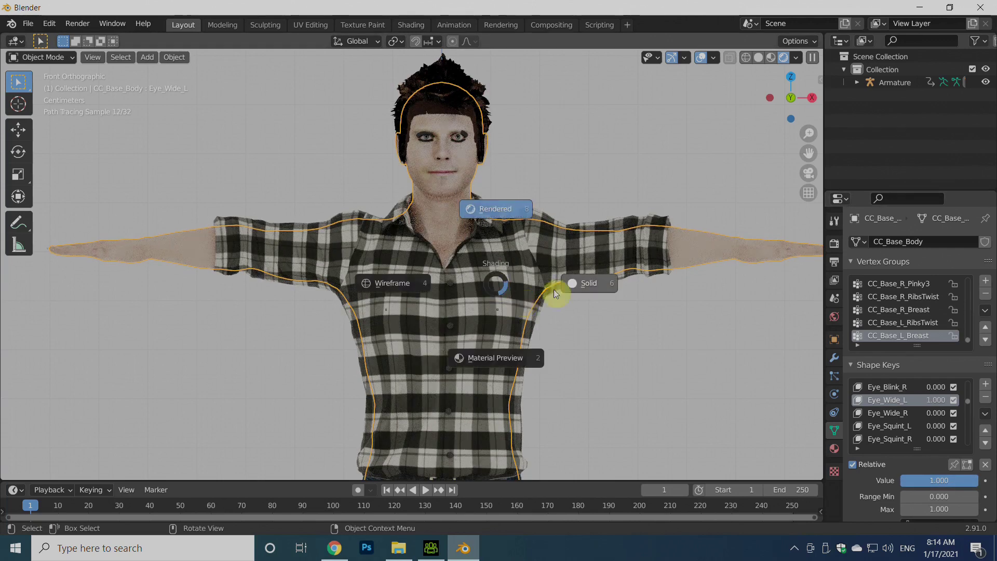
click(603, 290)
scroll(494, 263, up, 4)
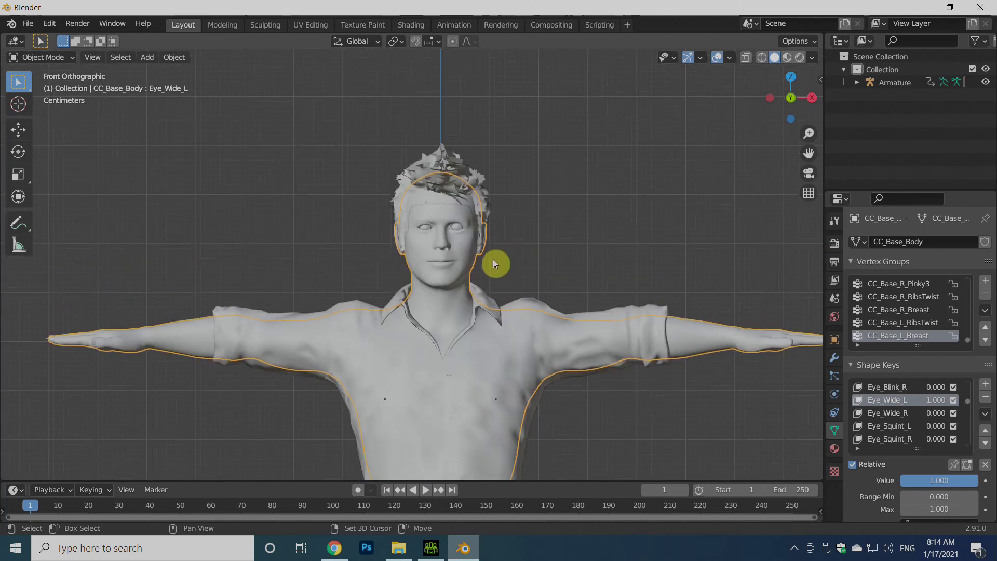
scroll(475, 297, up, 1)
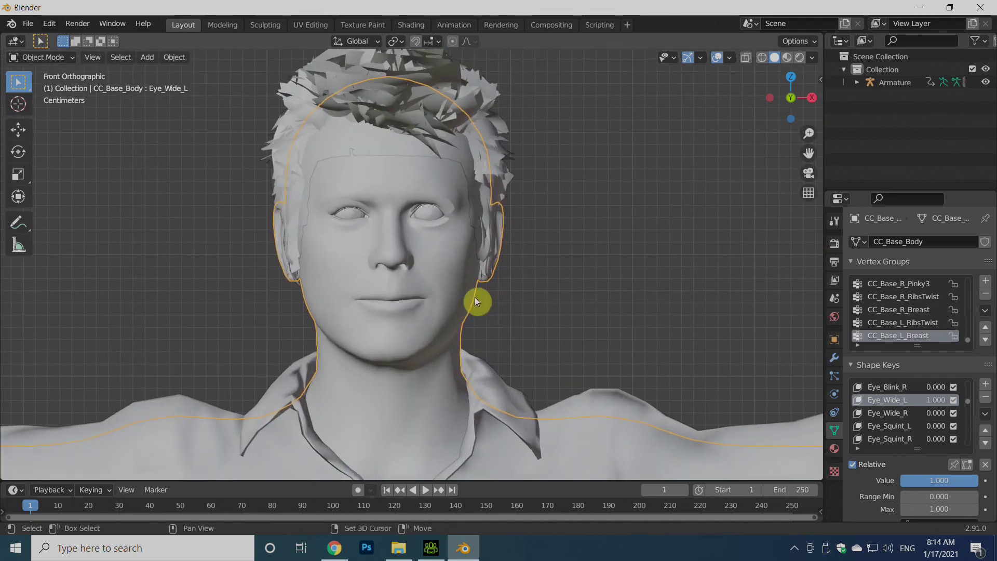
scroll(475, 297, up, 2)
drag(944, 482, 941, 482)
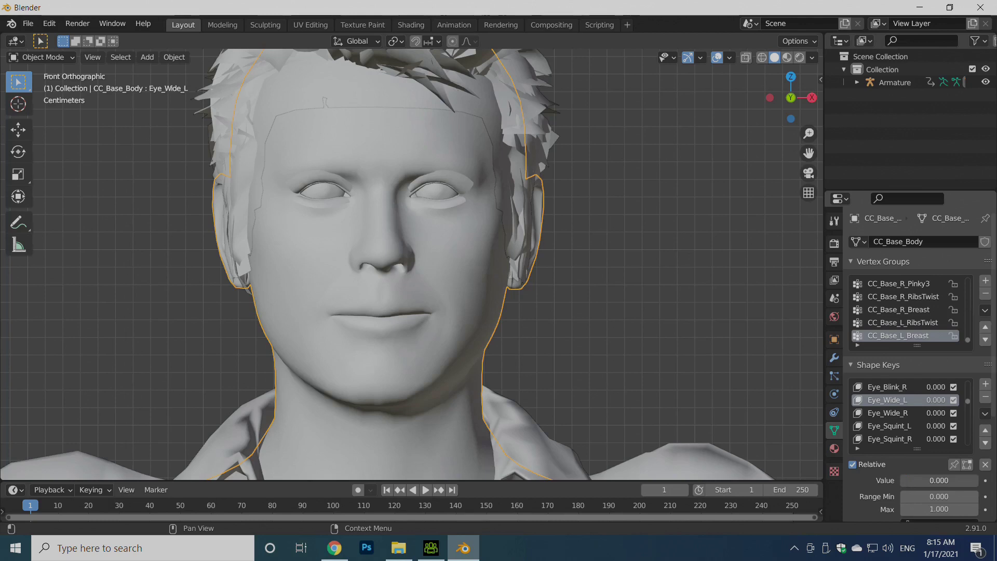
- Push the Mouth_Smile_R shape key to full, leaving Mouth_Blow at 1.000
click(898, 405)
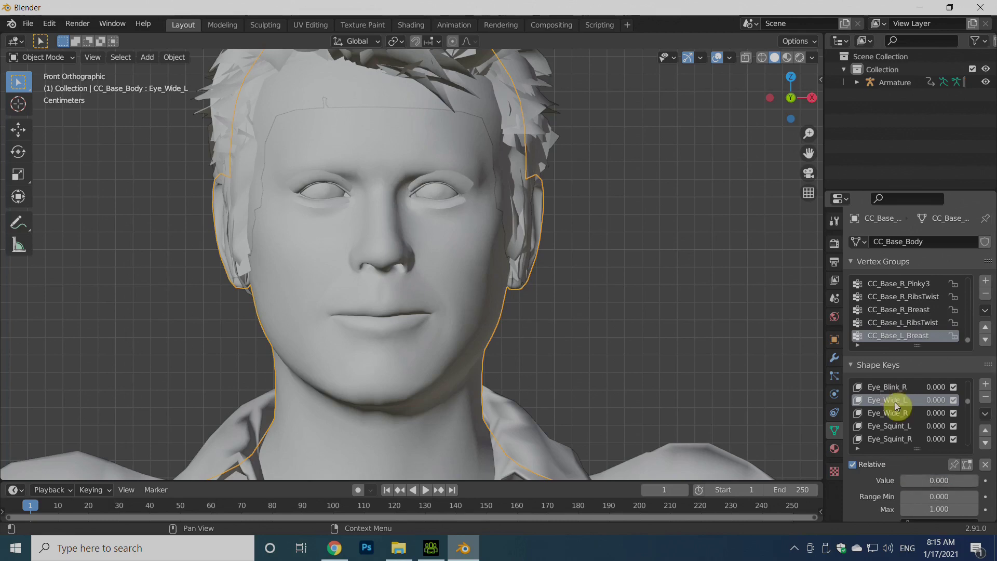
scroll(899, 415, down, 10)
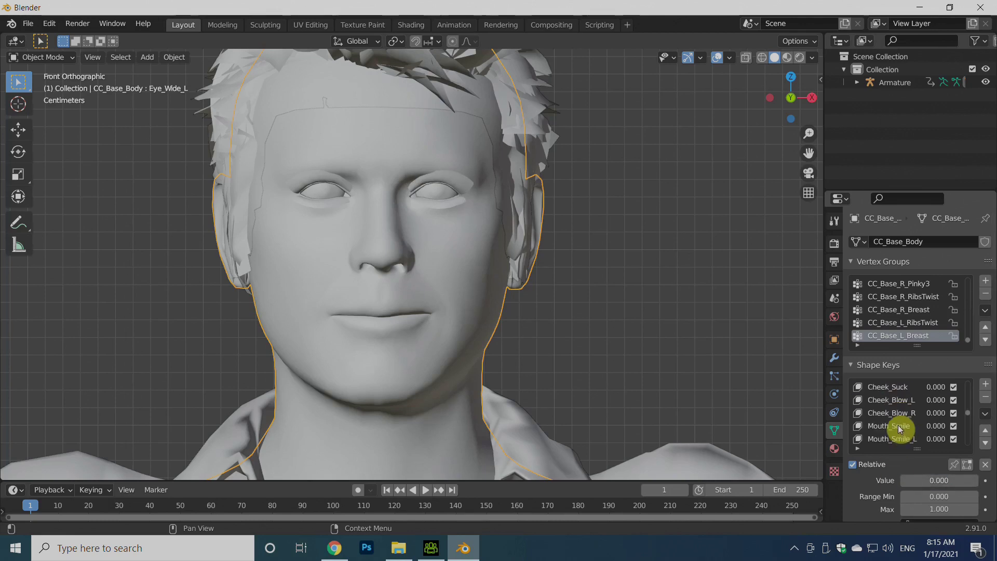
scroll(899, 425, down, 2)
click(900, 427)
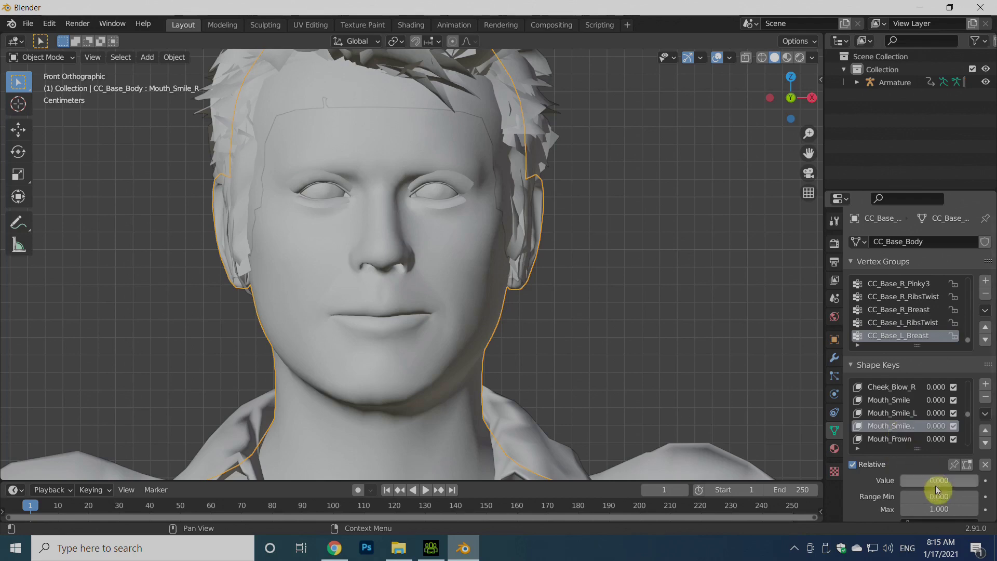
drag(936, 485, 979, 486)
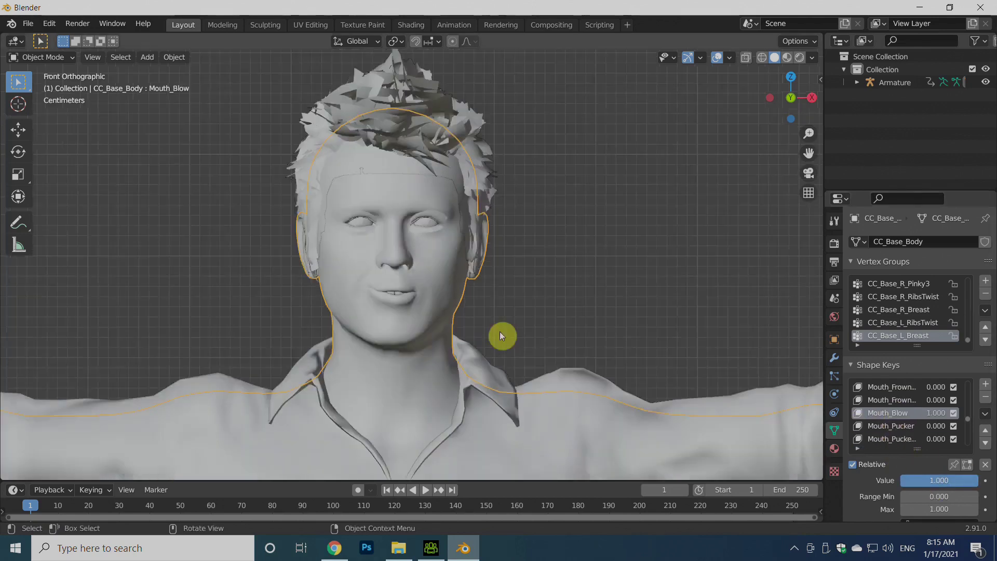
scroll(500, 329, down, 2)
scroll(500, 327, up, 4)
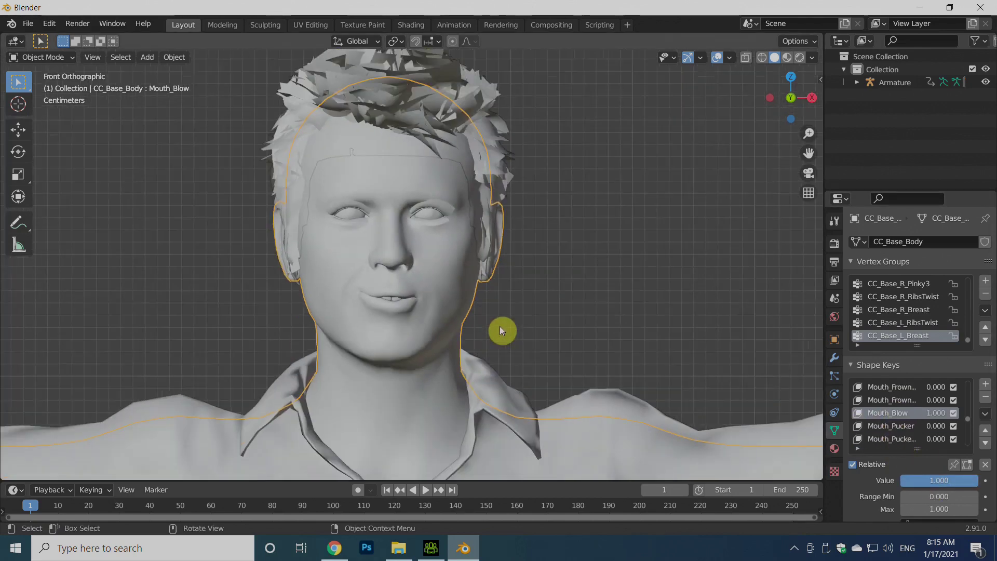
scroll(500, 327, down, 3)
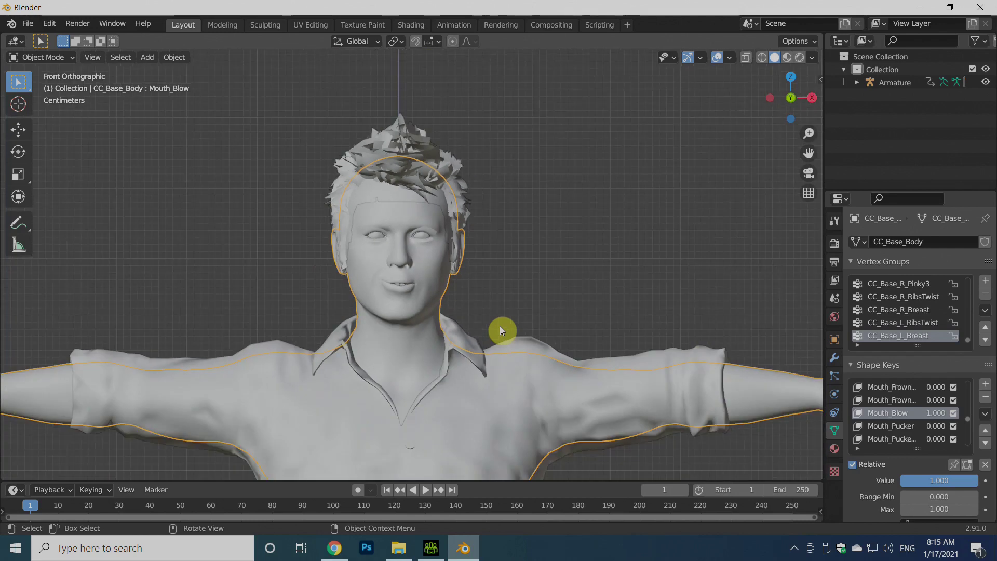